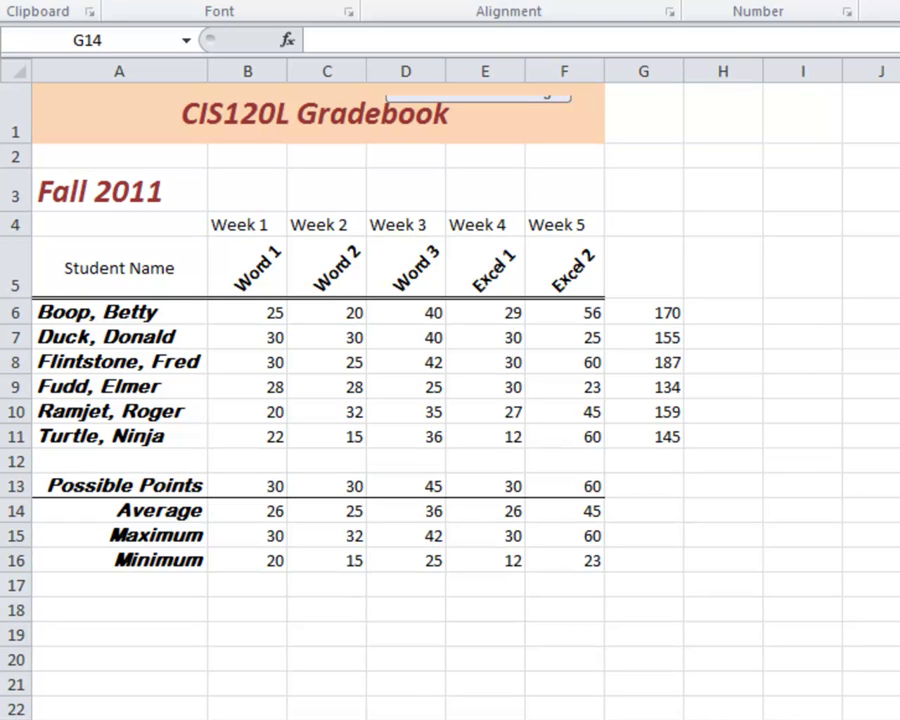
Total the possible points from B13:F13 in cell G13 with a SUM formula and give that cell a bottom border
left_click(660, 503)
left_click(657, 485)
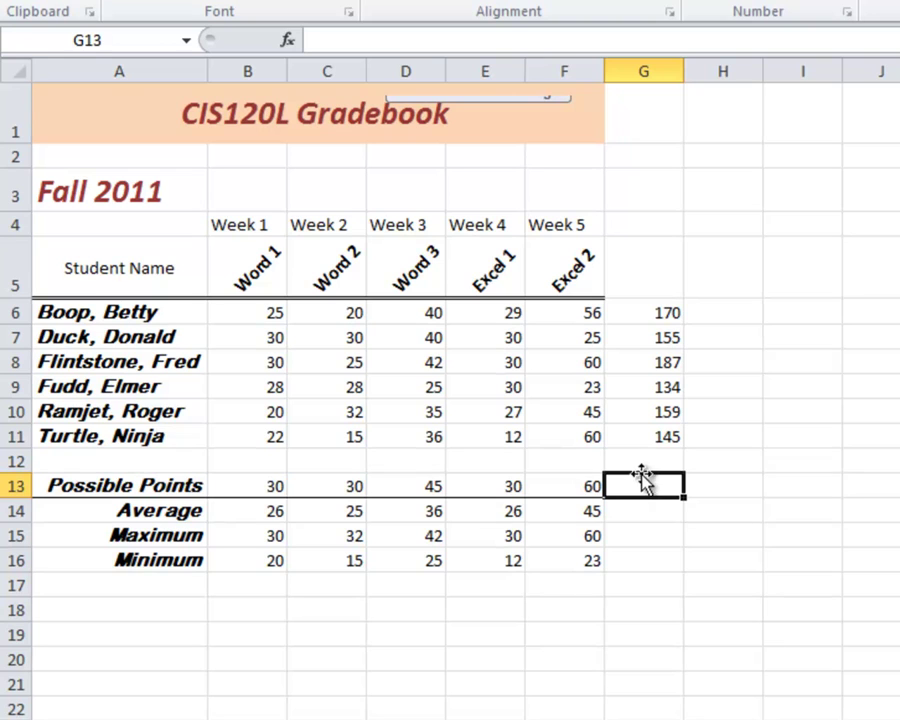
left_click(655, 438)
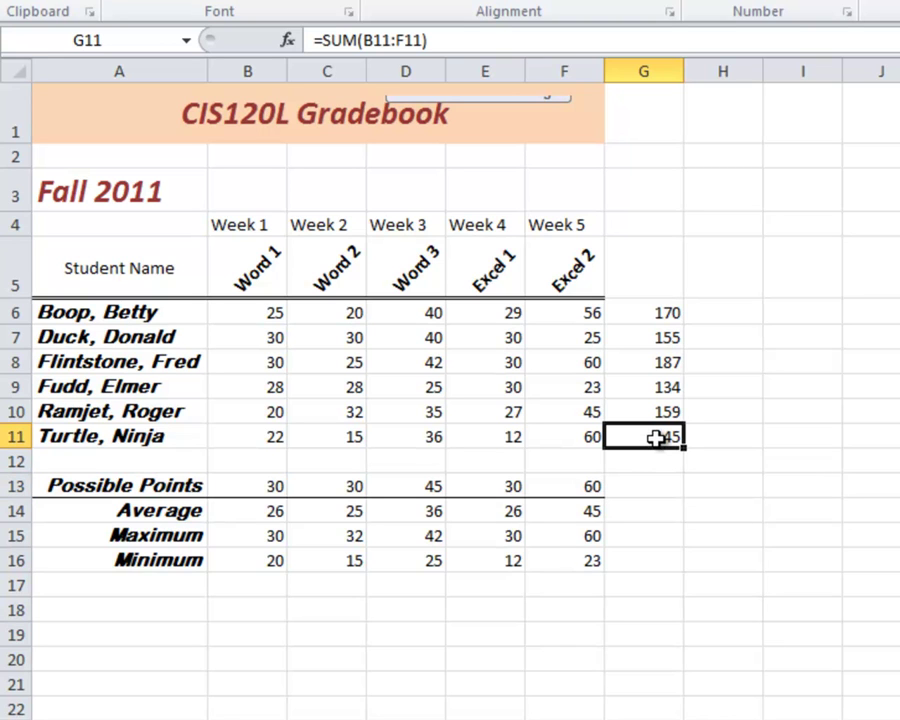
left_click(663, 490)
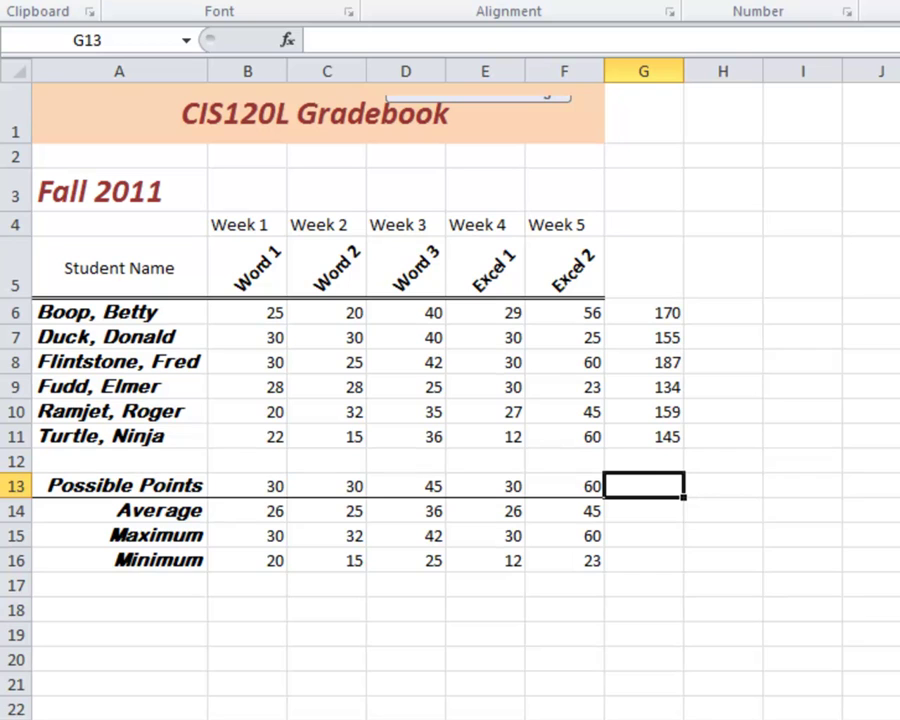
key("alt+equal")
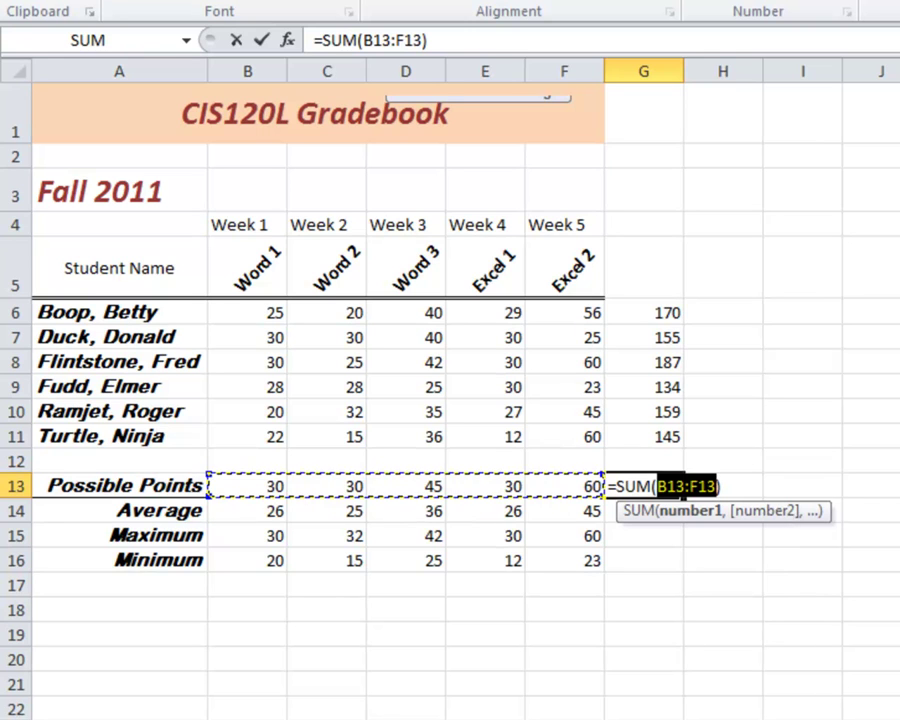
key("Return")
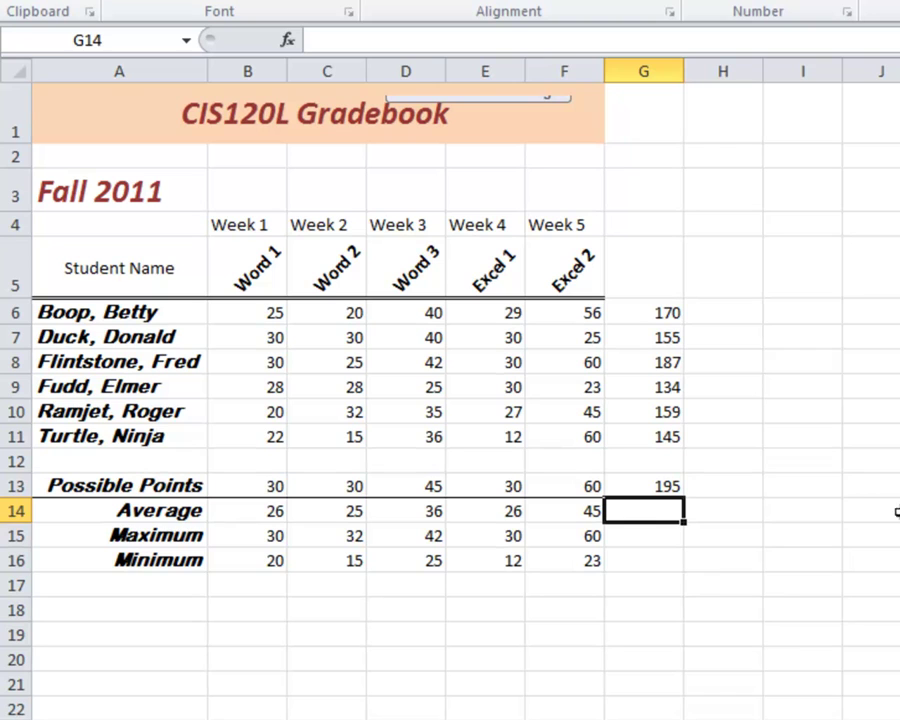
left_click(650, 490)
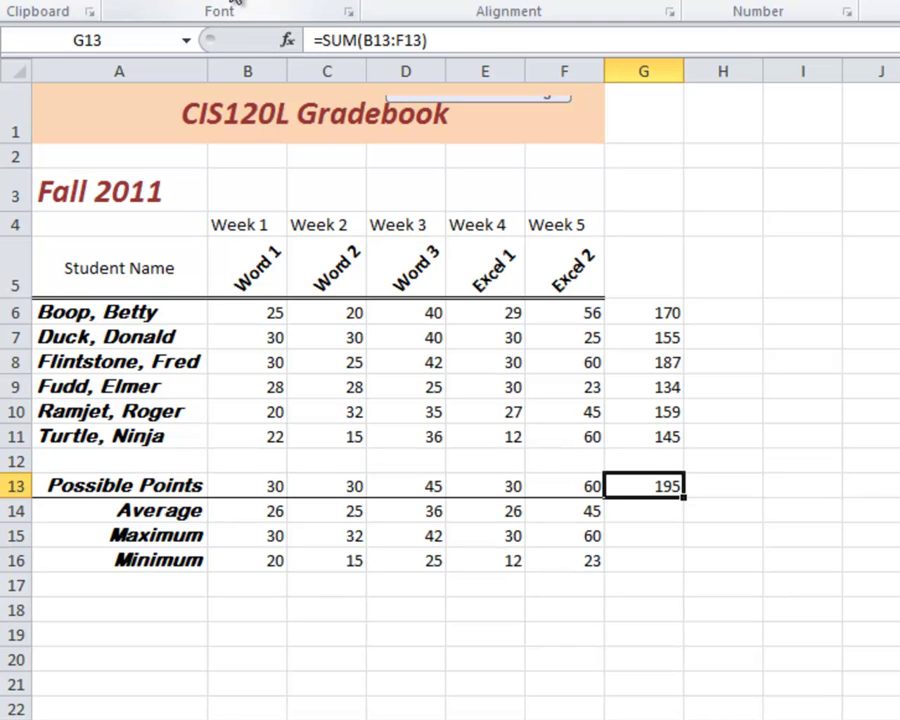
left_click(737, 469)
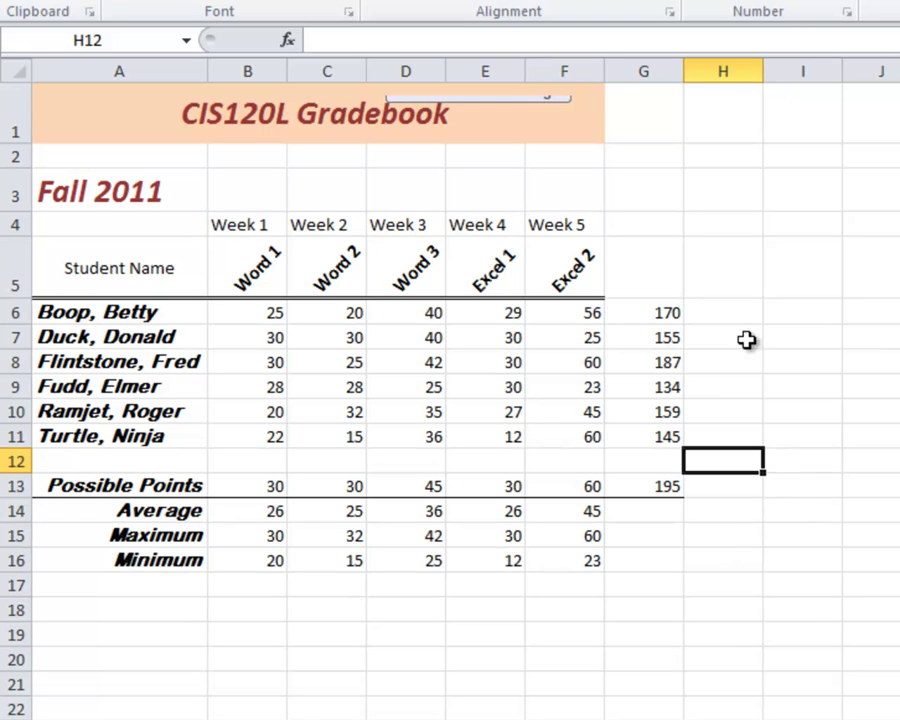
Enter the column heading Percent in cell H5
left_click(729, 289)
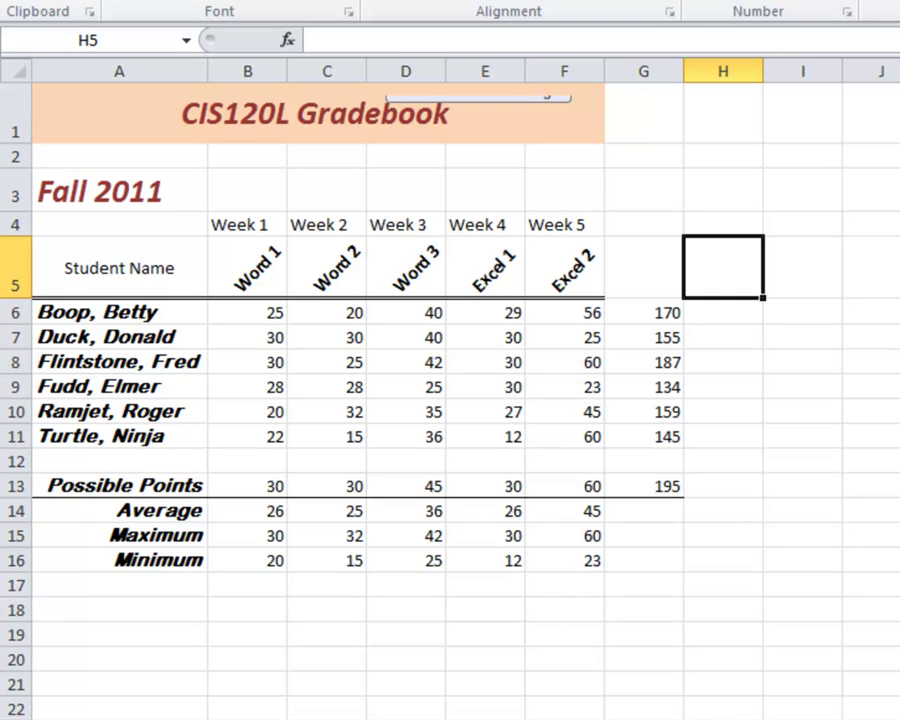
type("Percent")
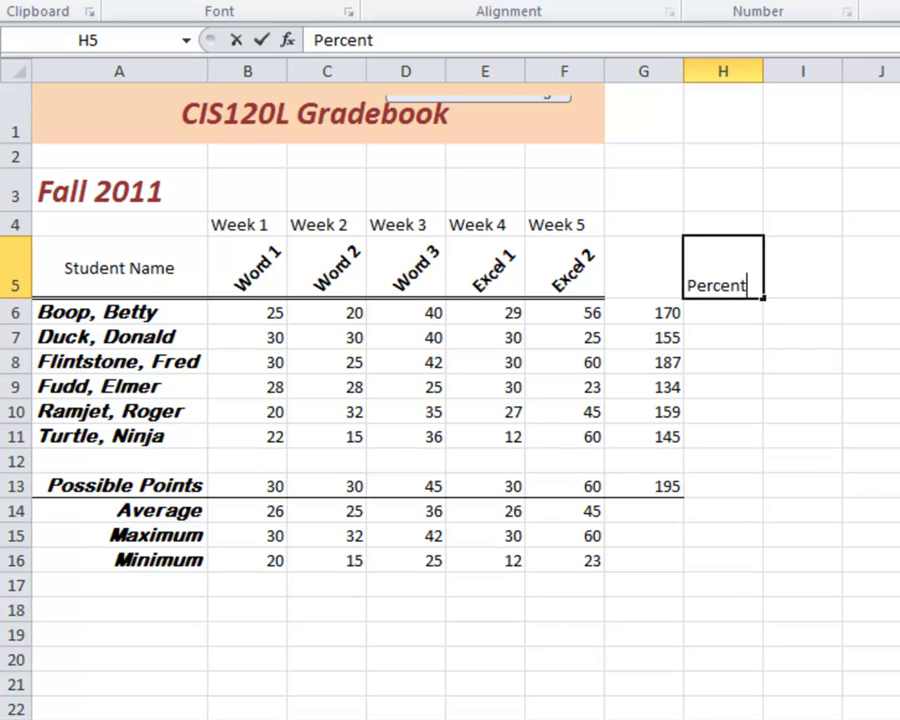
key("Return")
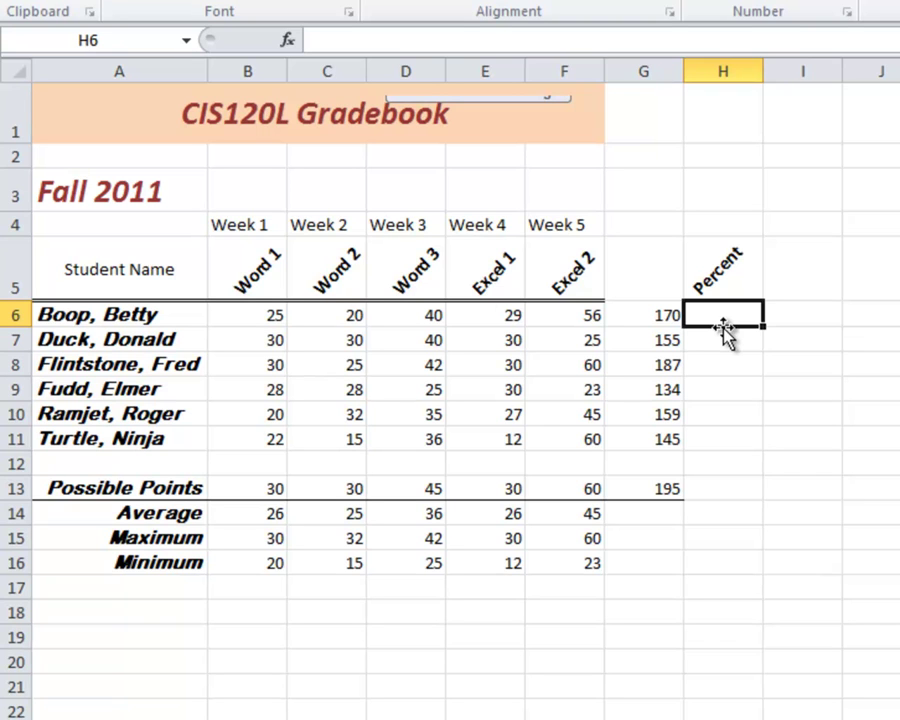
Enter the formula =G6/G13 in H6 to divide the first student's total by the total possible points
left_click(650, 316)
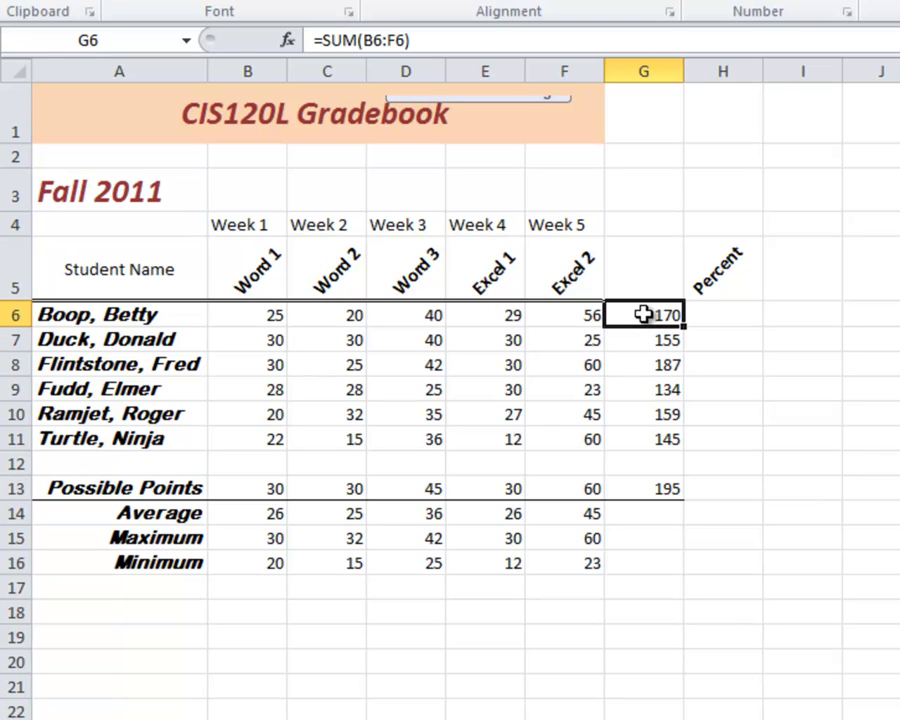
left_click(648, 489)
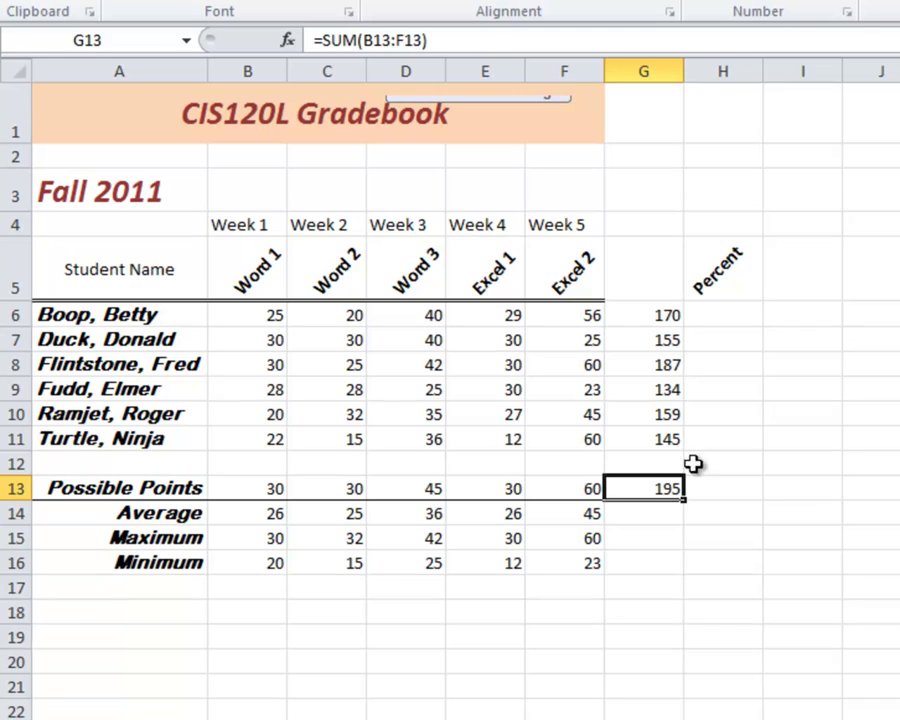
left_click(726, 314)
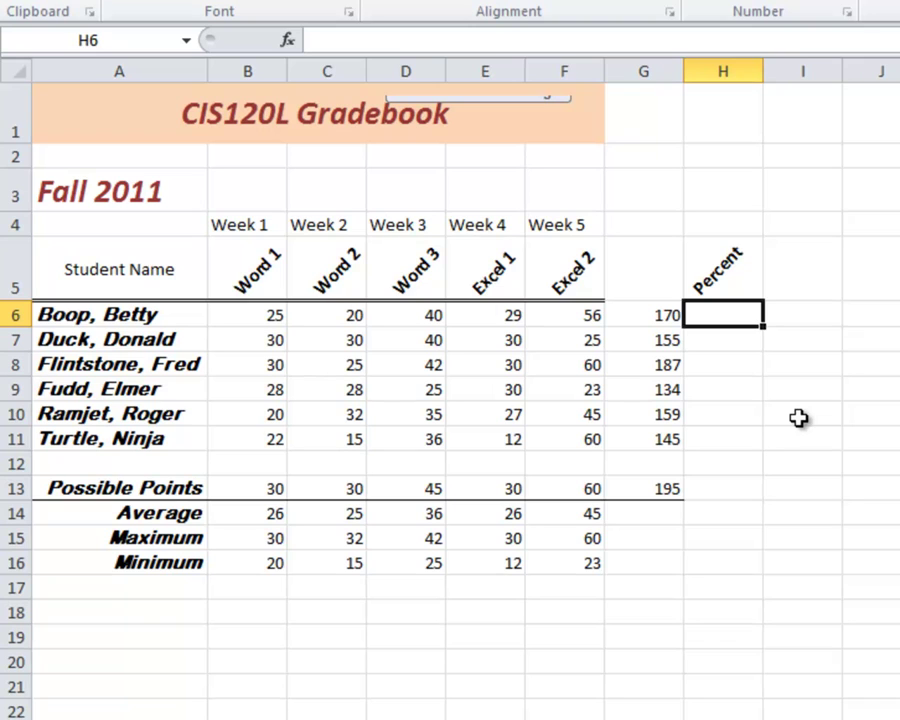
type("=")
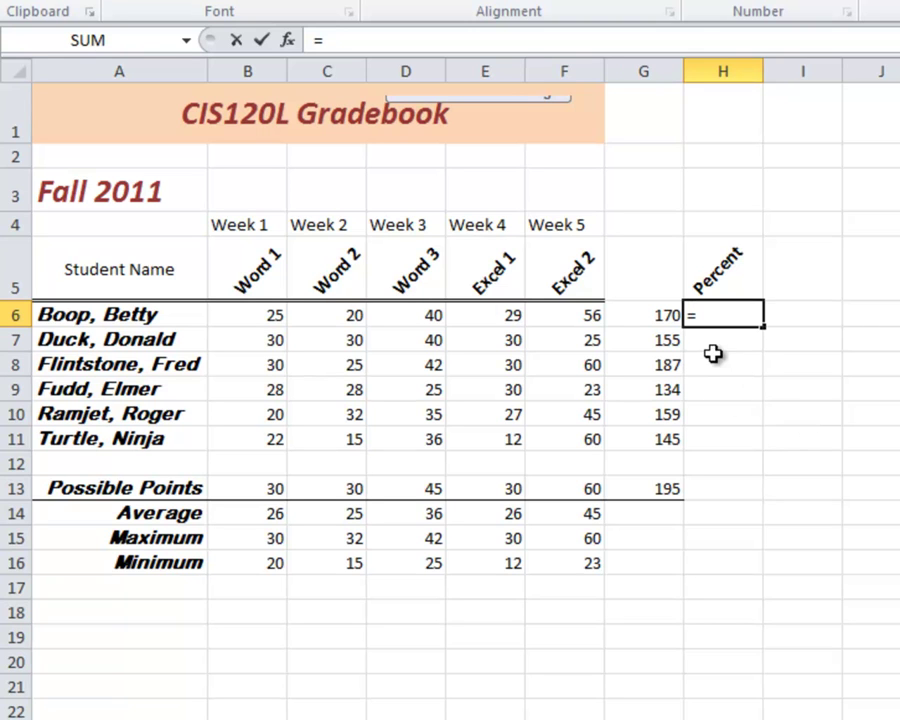
left_click(665, 313)
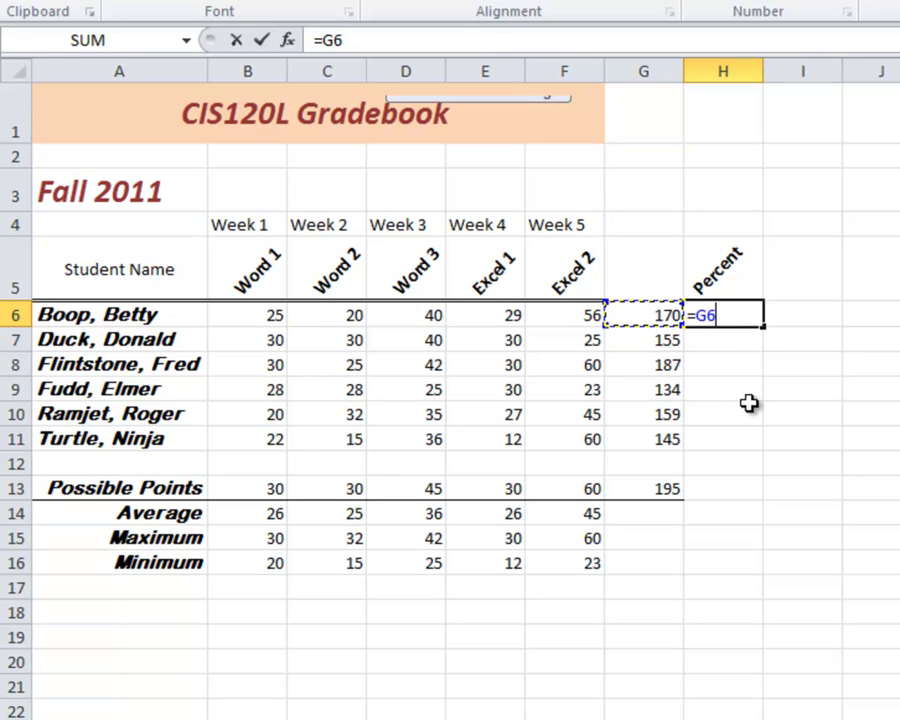
type("/")
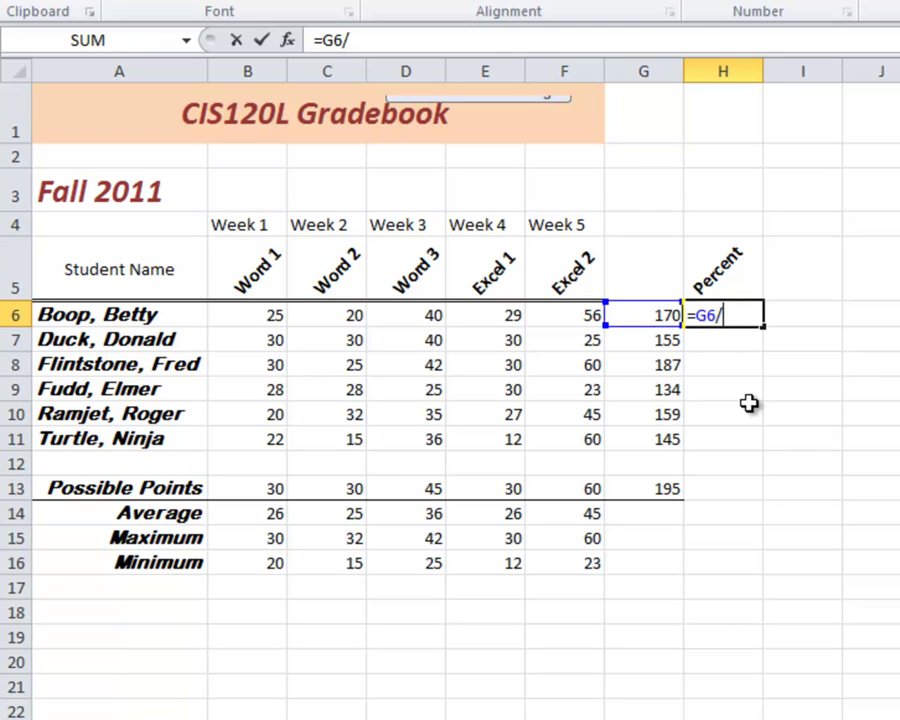
left_click(664, 490)
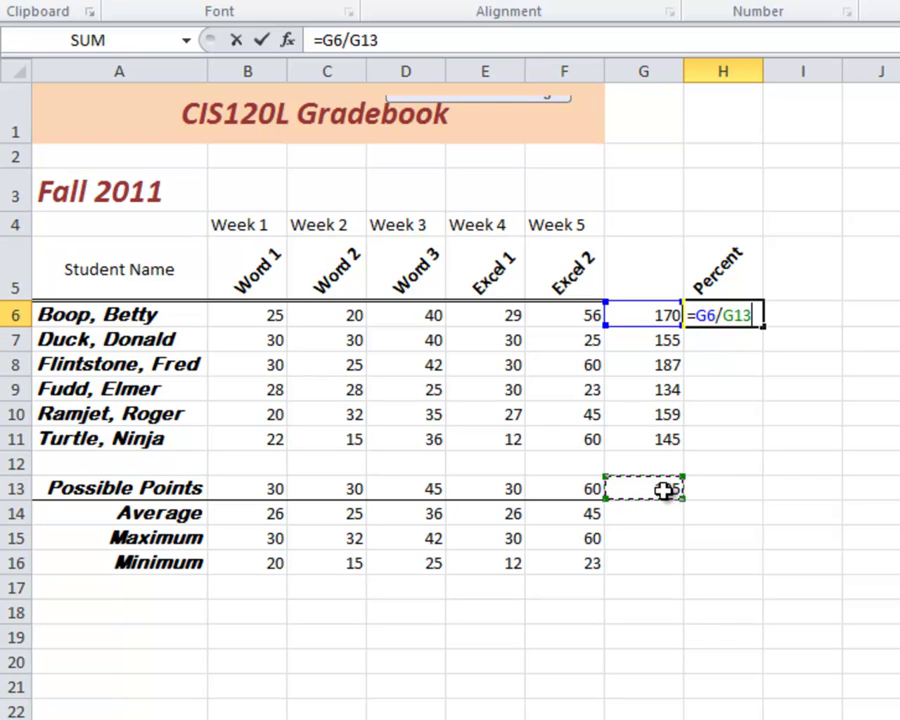
key("Return")
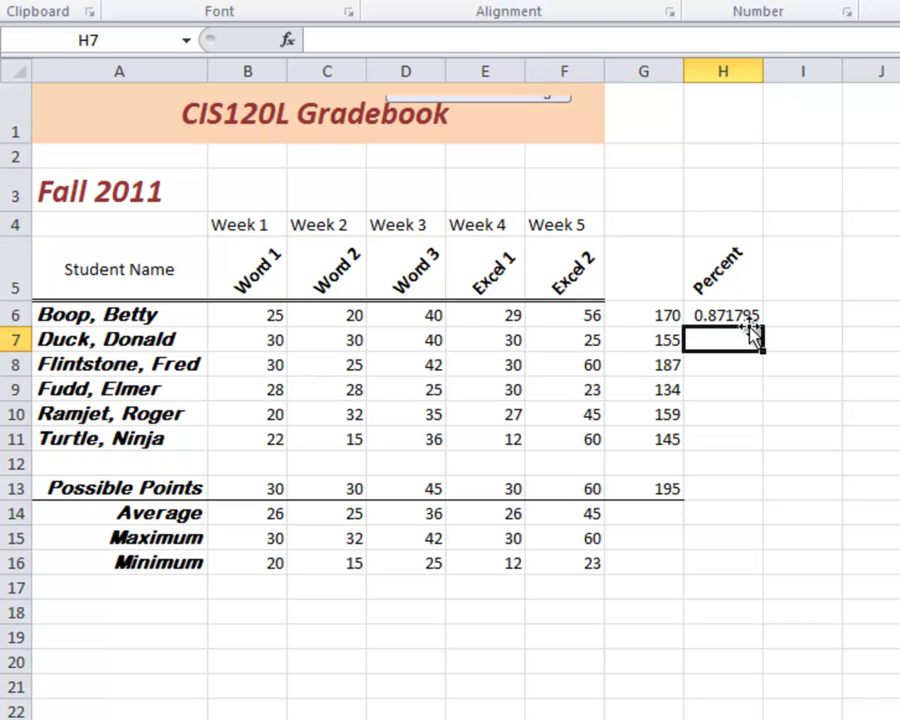
Fill the percent formula from H6 down through H11 for the remaining students
left_click(745, 315)
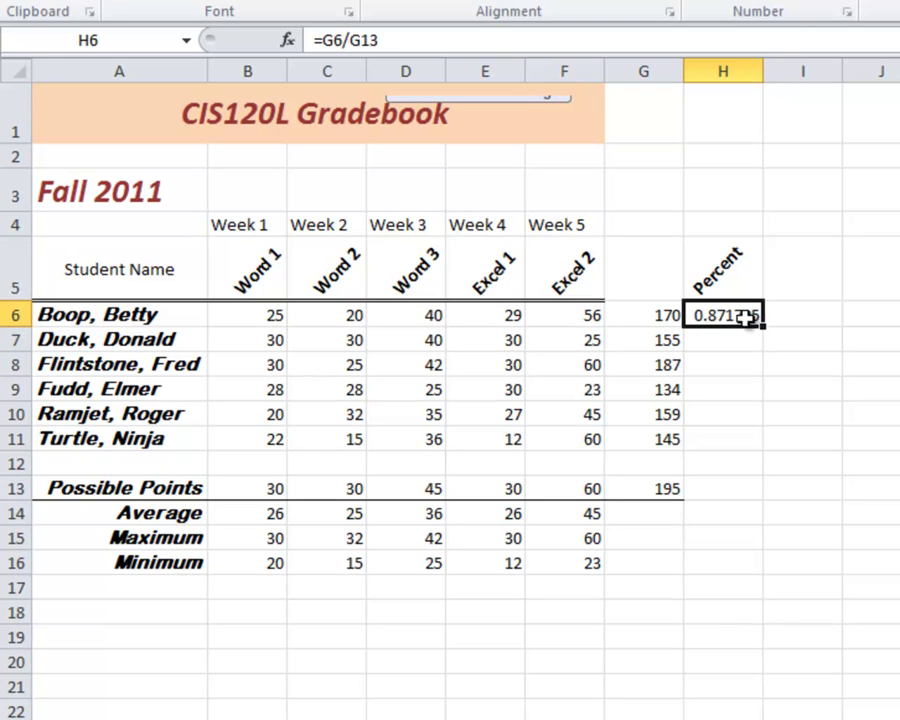
left_click_drag(764, 328, 759, 456)
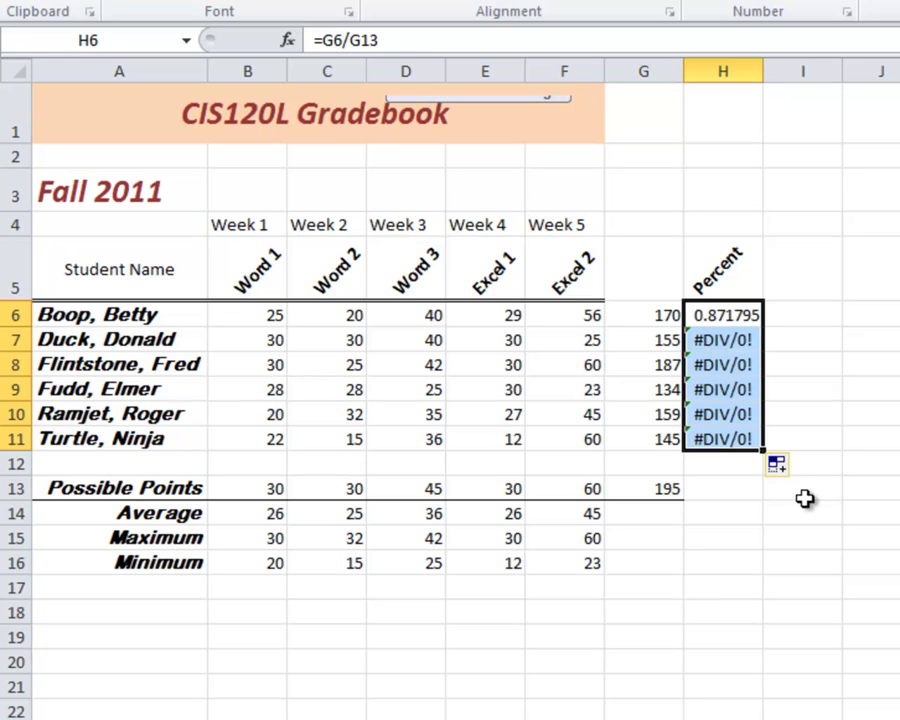
left_click(810, 366)
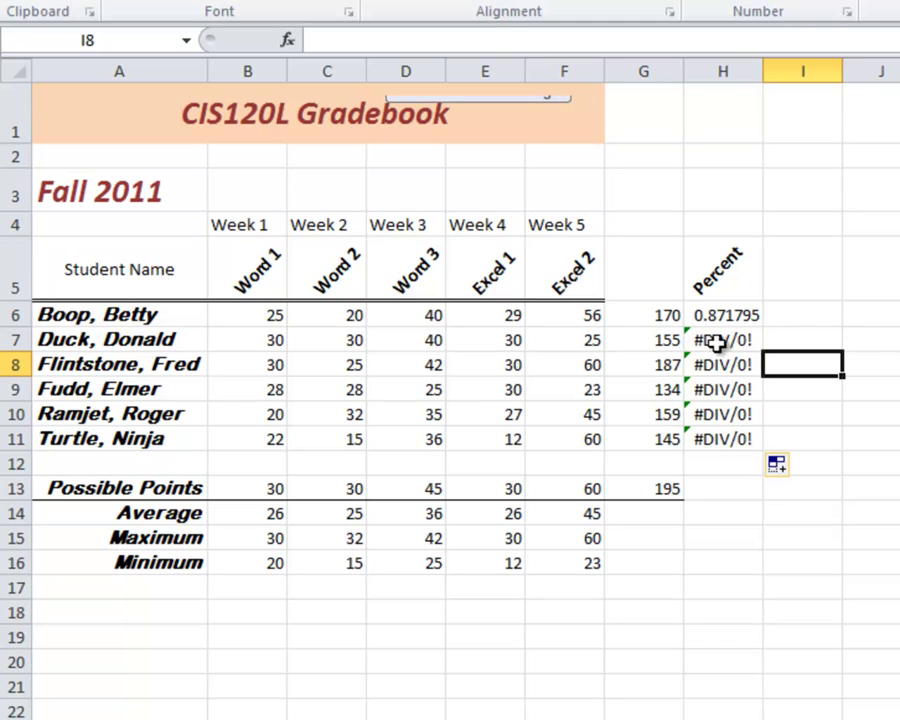
Check the error explanation offered for the formula in cell H7
left_click(688, 332)
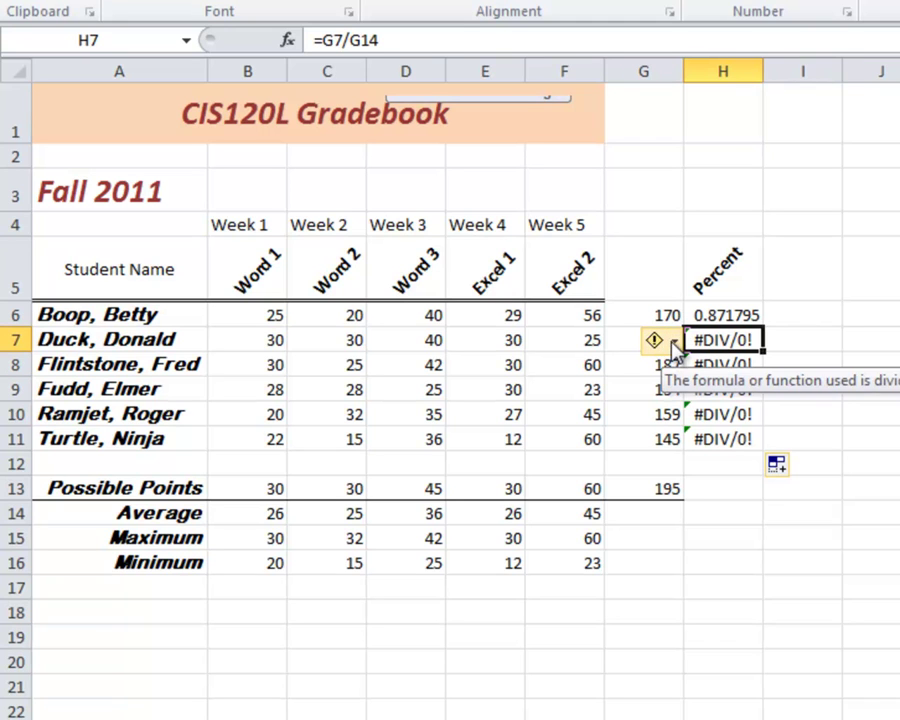
left_click(676, 345)
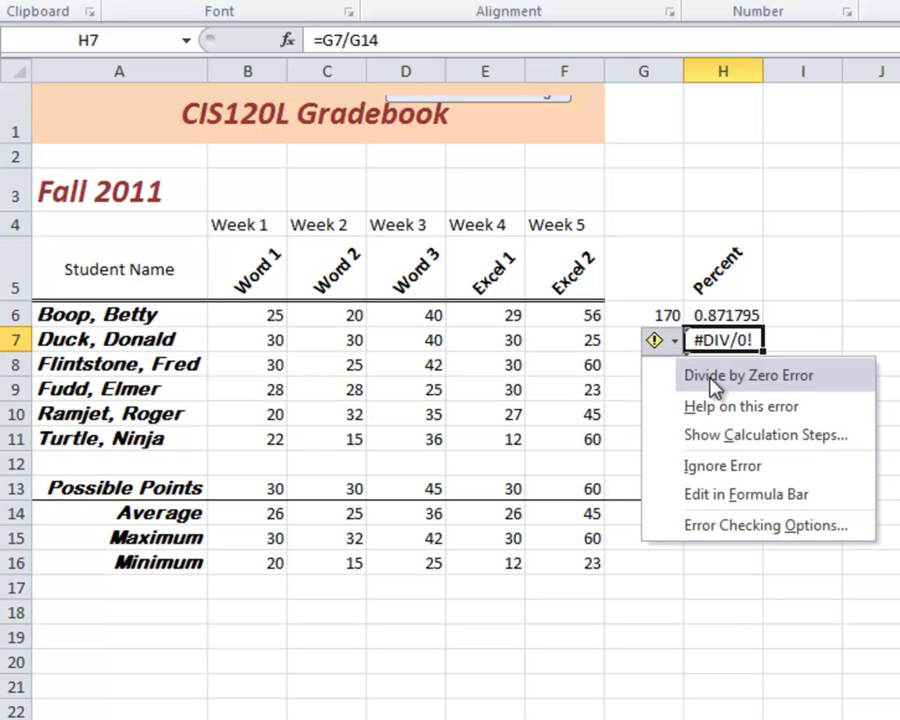
left_click(814, 343)
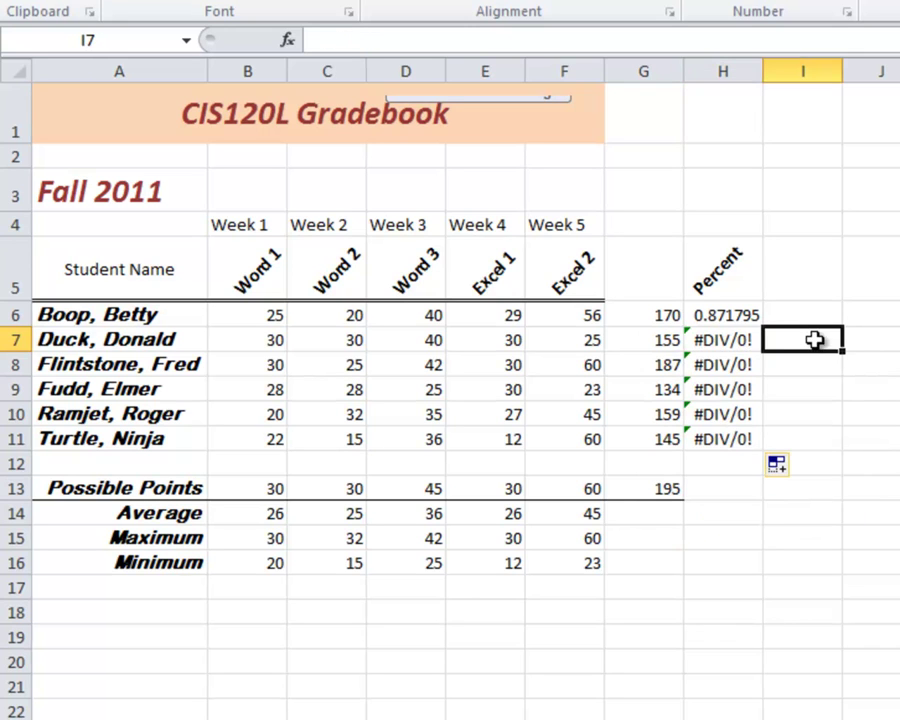
Compare the cell references in the percent formulas of H6 through H11, and inspect cell G14 used as a divisor
left_click(737, 317)
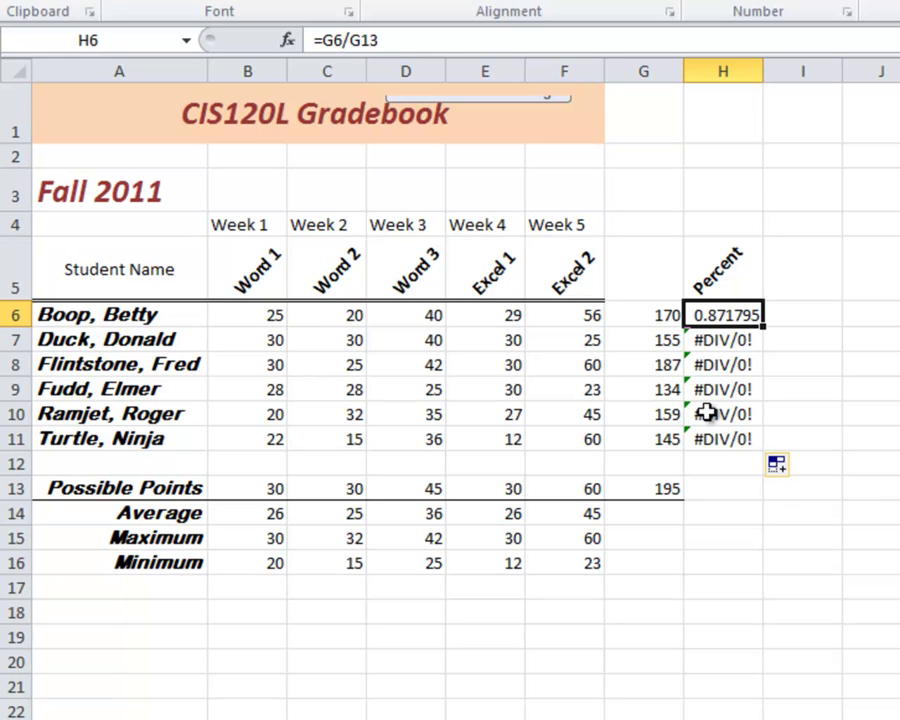
left_click(724, 343)
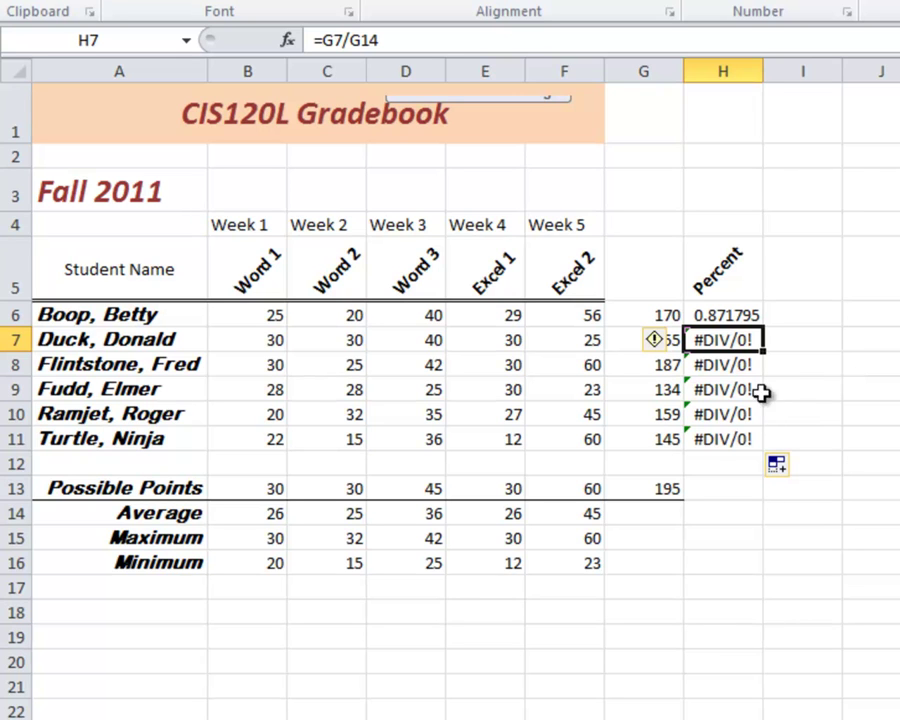
left_click(662, 517)
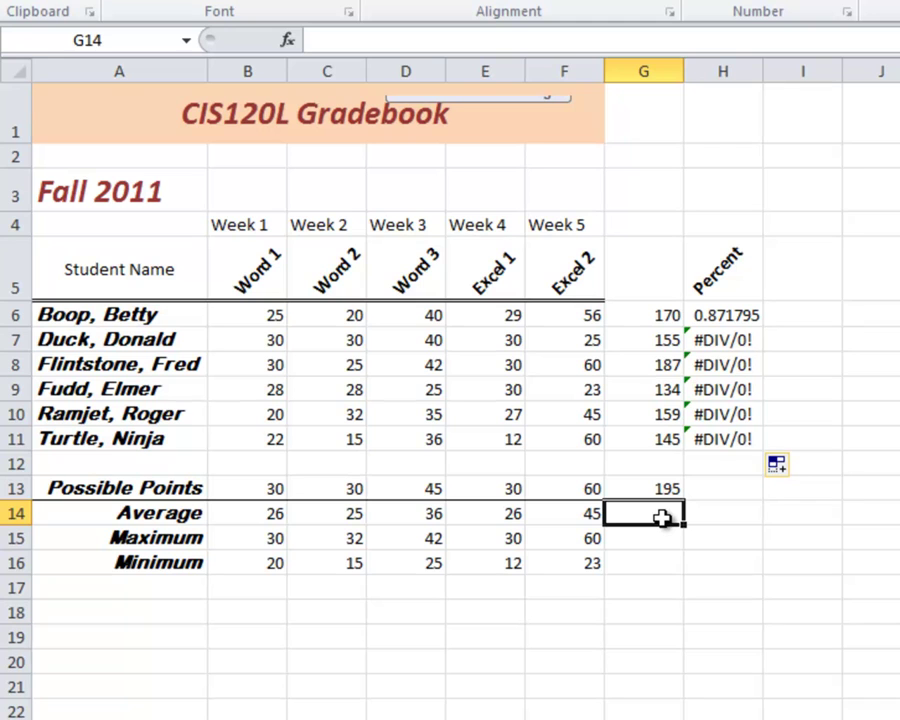
left_click(724, 364)
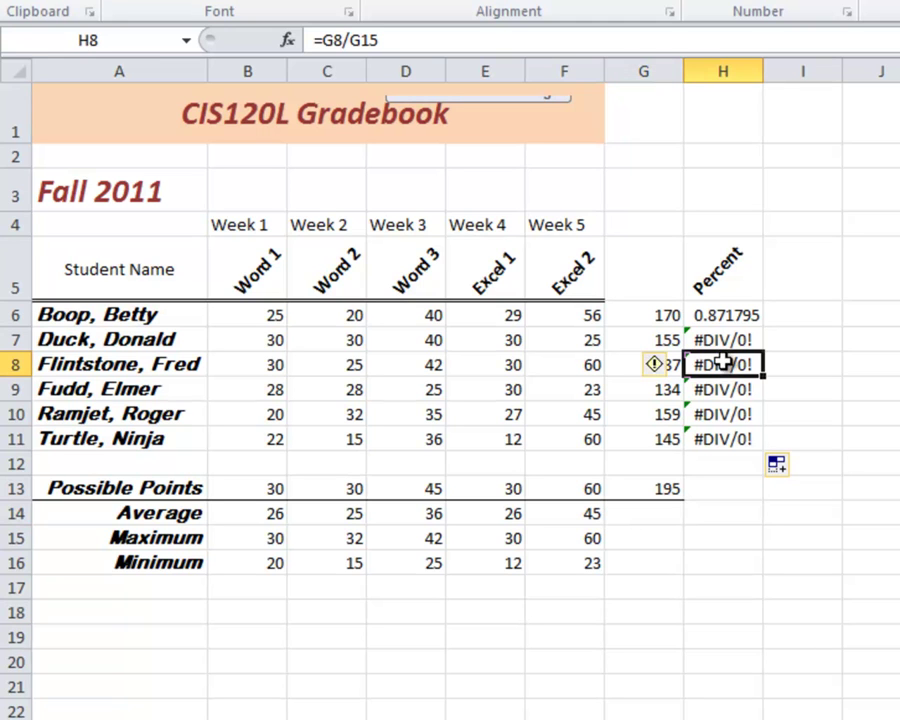
key("Down")
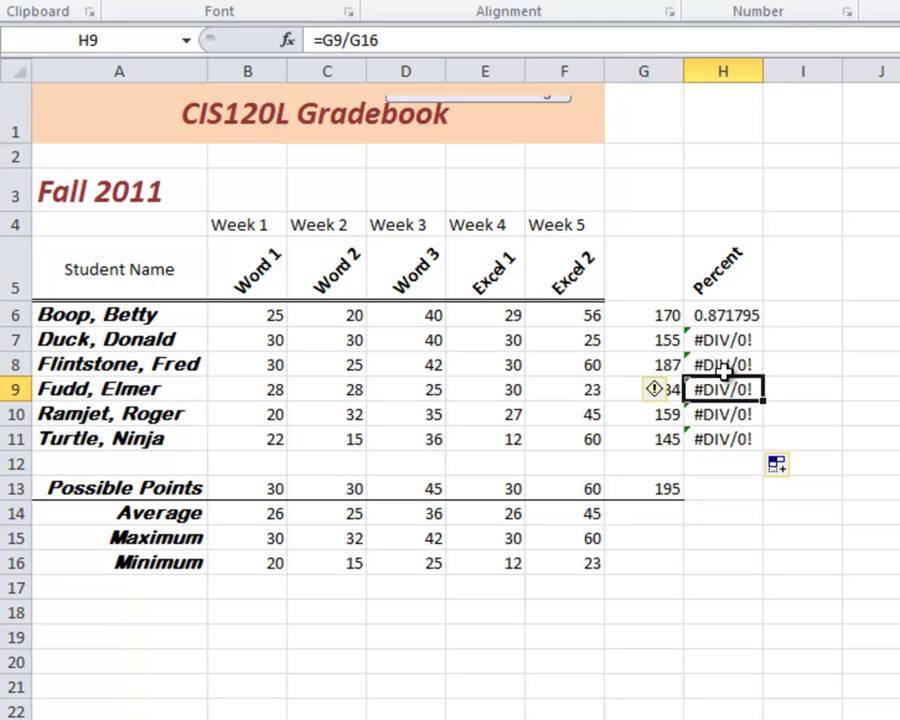
key("Down")
key("Down")
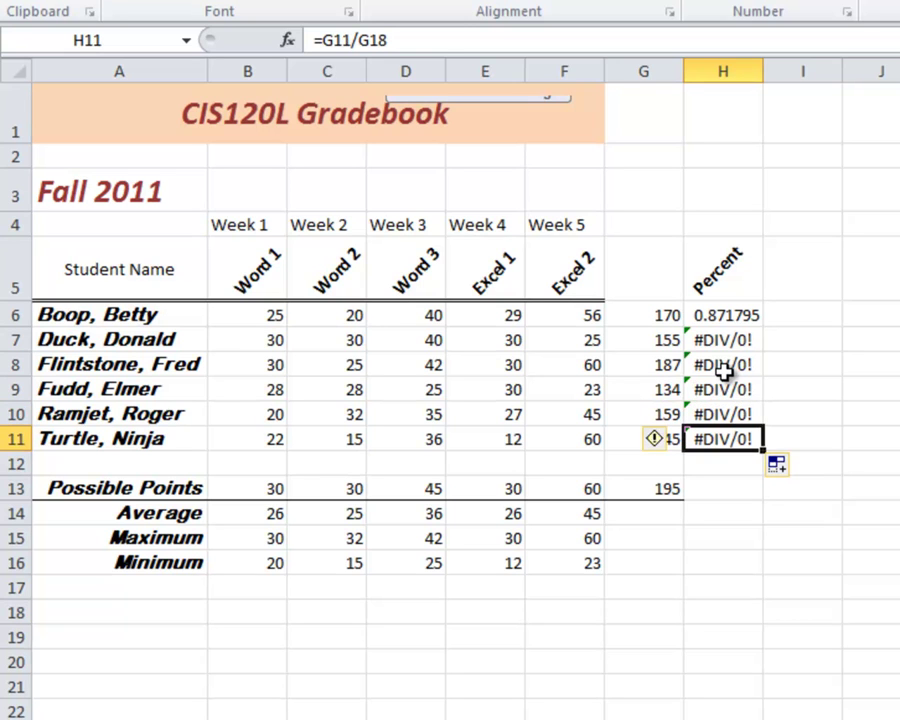
key("Up")
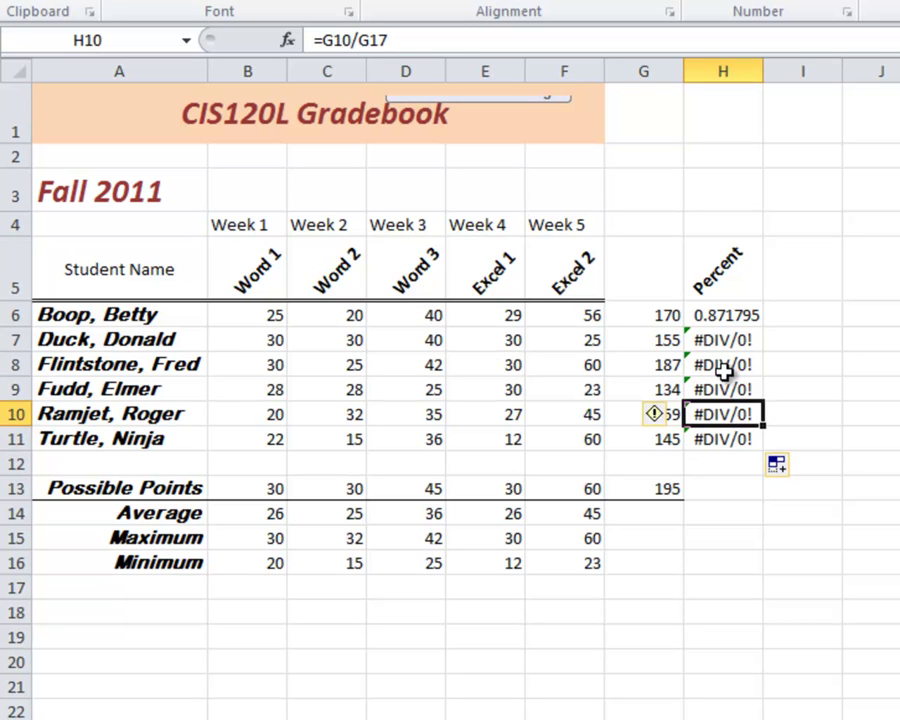
key("Up")
key("Up")
key("Up")
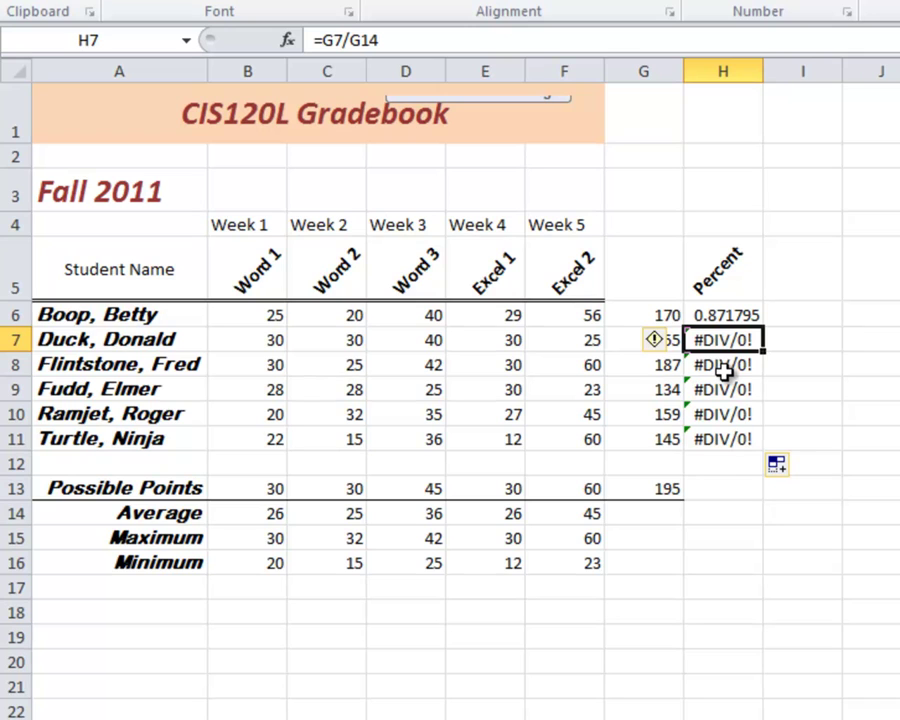
key("Up")
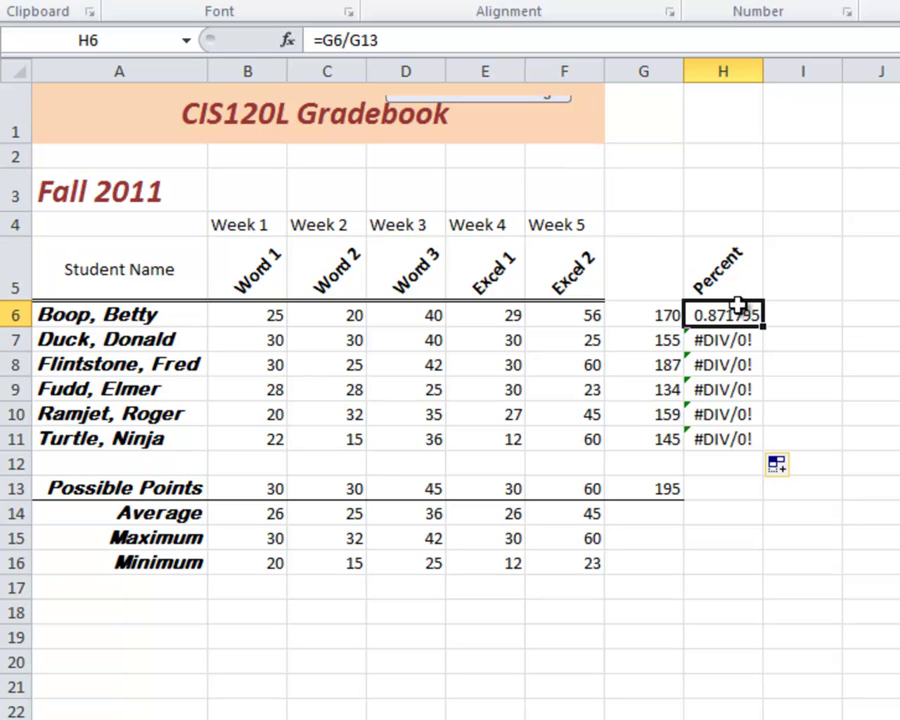
left_click(707, 340)
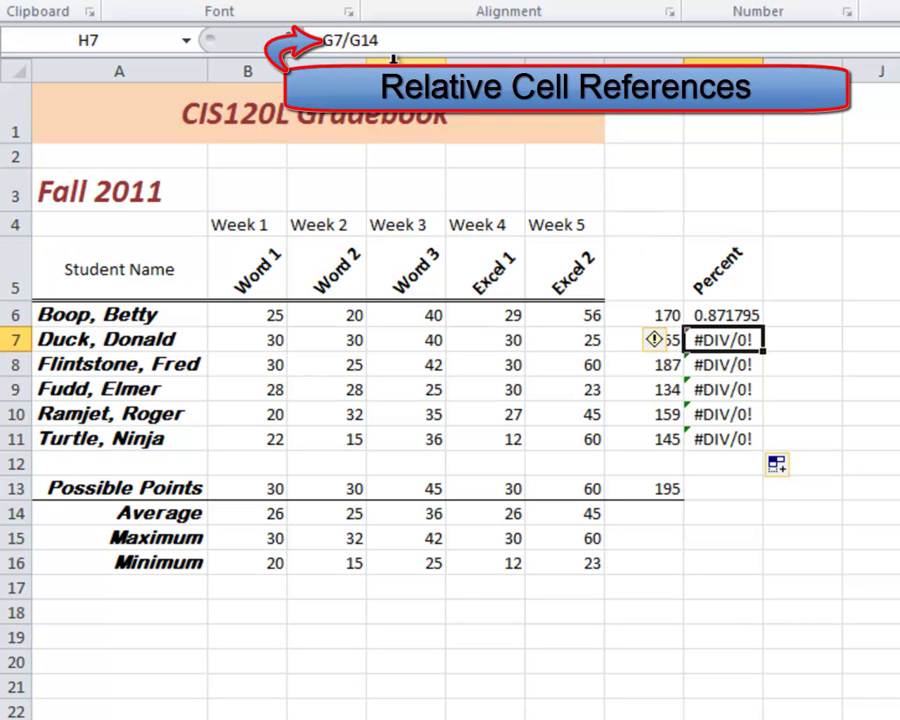
left_click(723, 313)
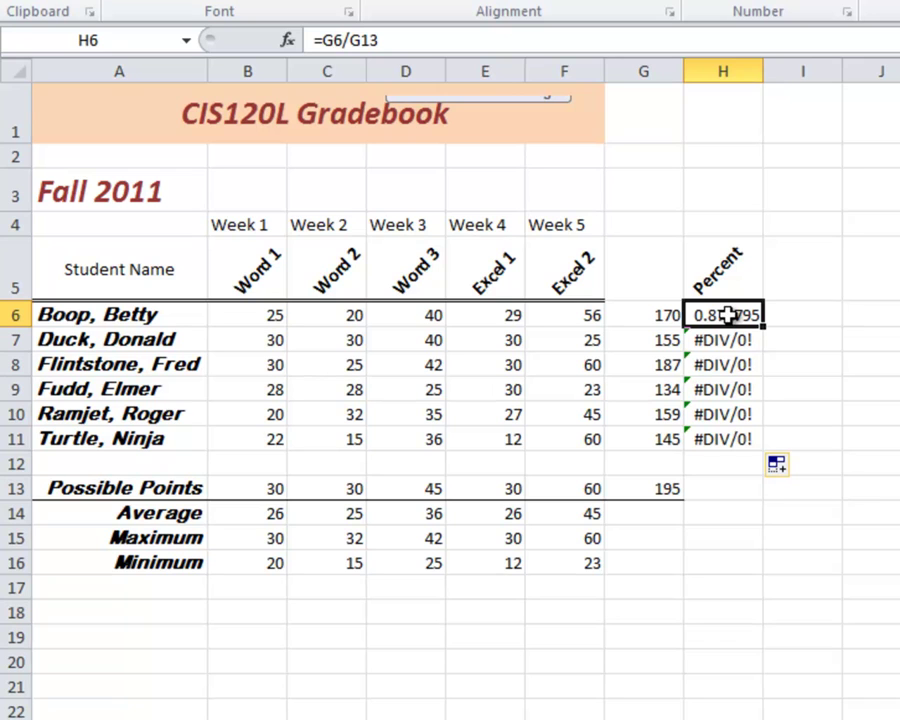
Make the G13 reference absolute in H6 so the formula reads =G6/$G$13, and fill it down through H11
left_click(363, 40)
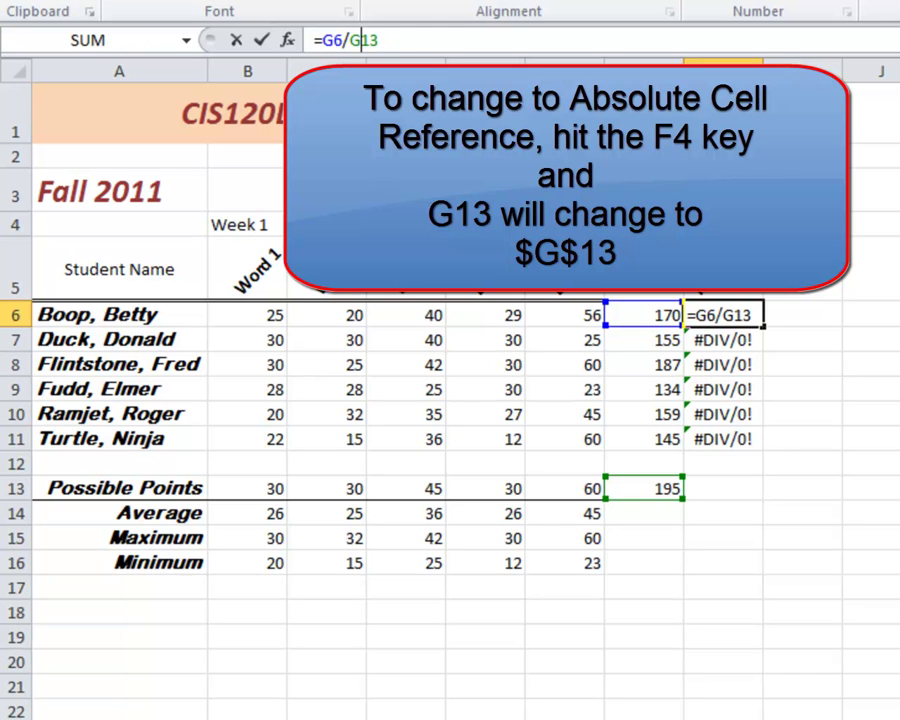
key("F4")
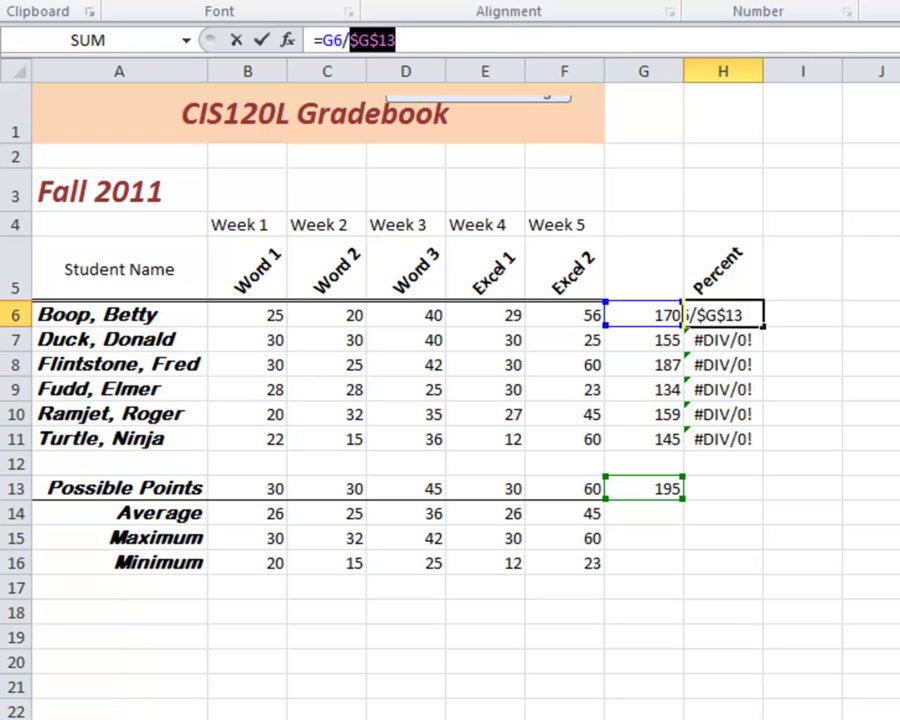
key("Return")
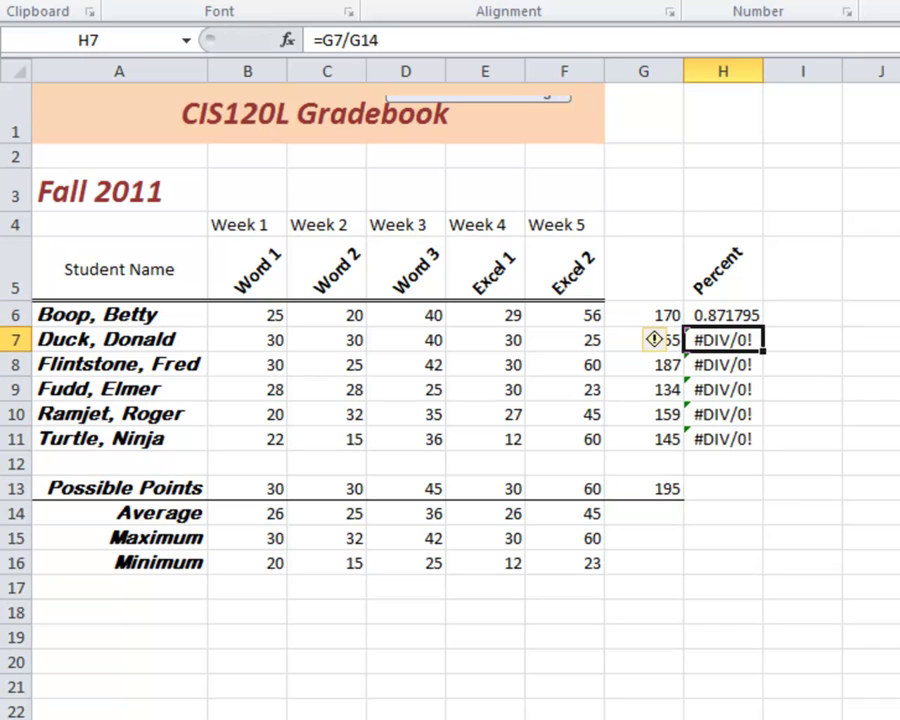
left_click(755, 316)
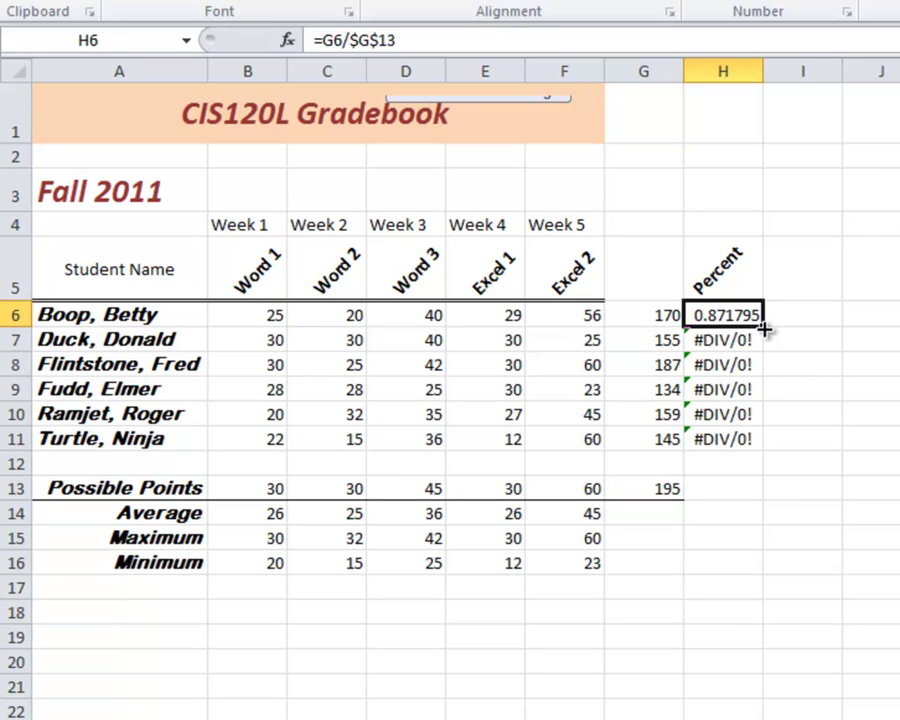
left_click_drag(764, 328, 763, 440)
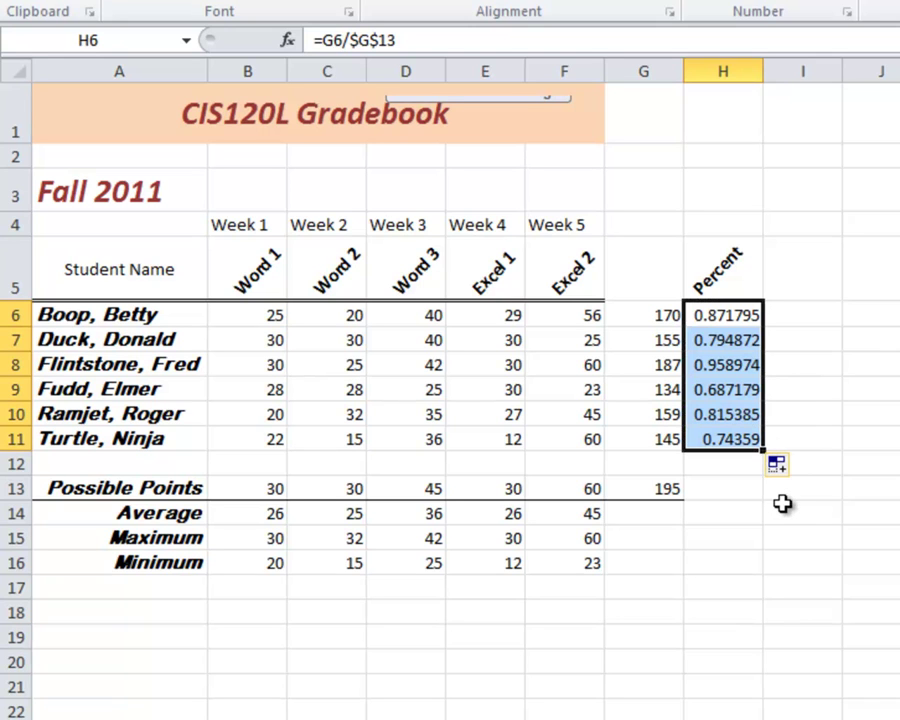
Check the cell references in the copied percent formulas from H6 through H11
left_click(727, 316)
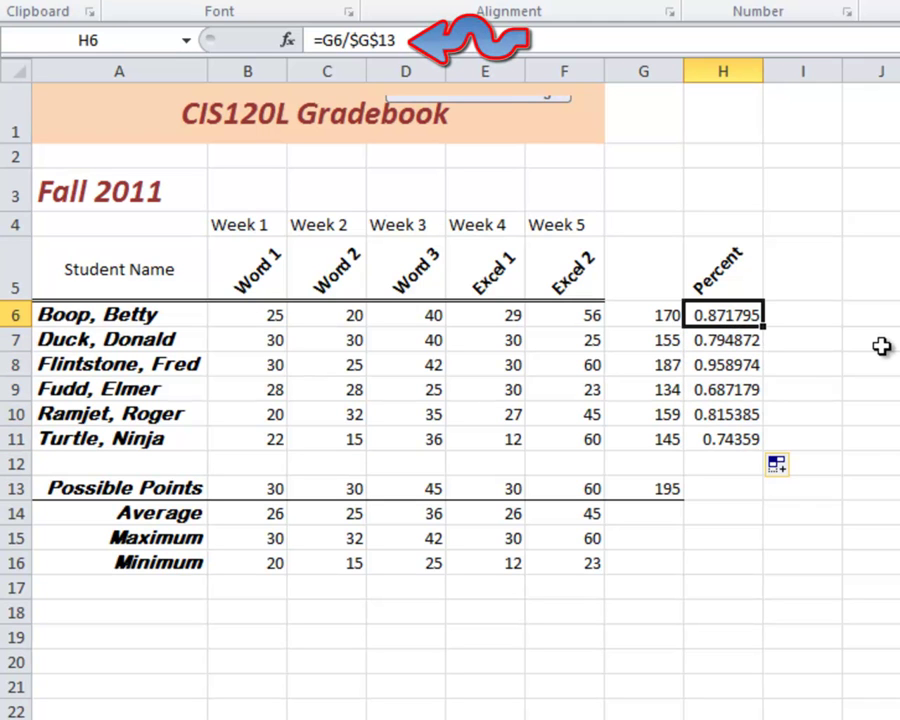
key("Down")
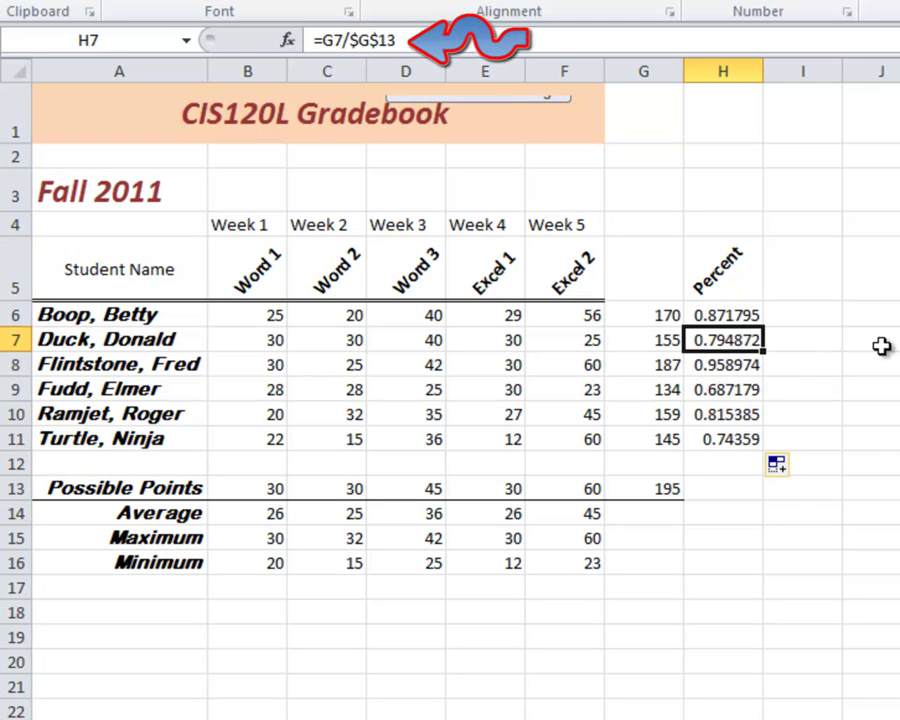
key("Down")
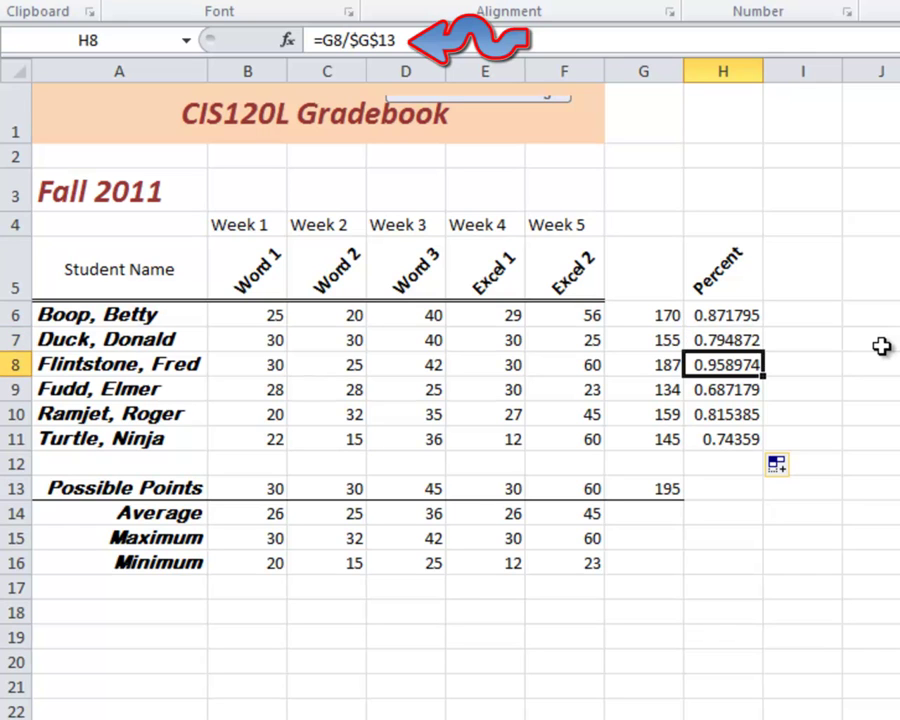
key("Down")
key("Down")
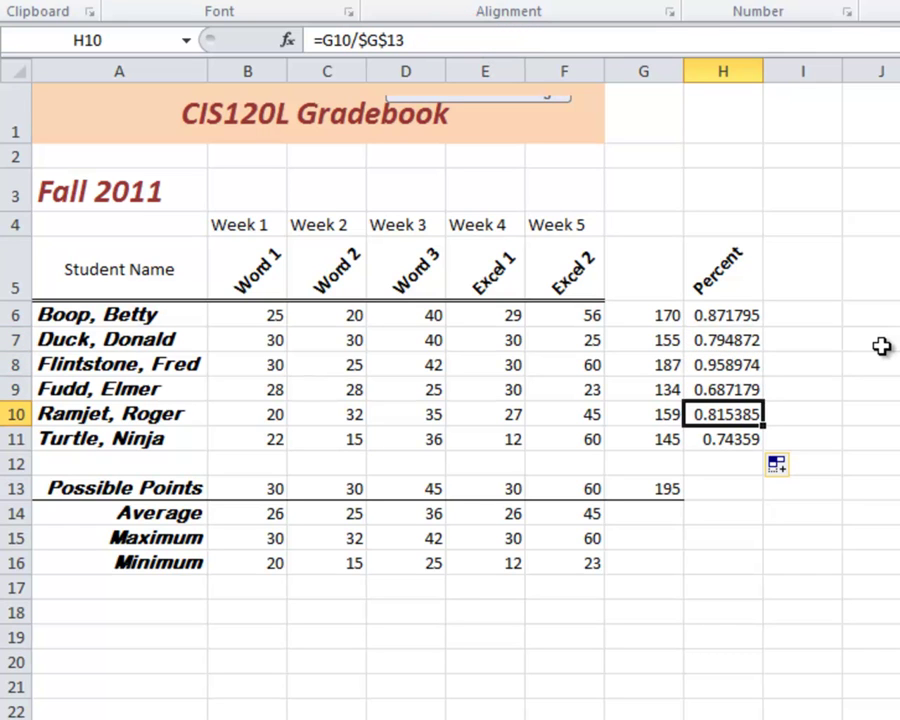
key("Down")
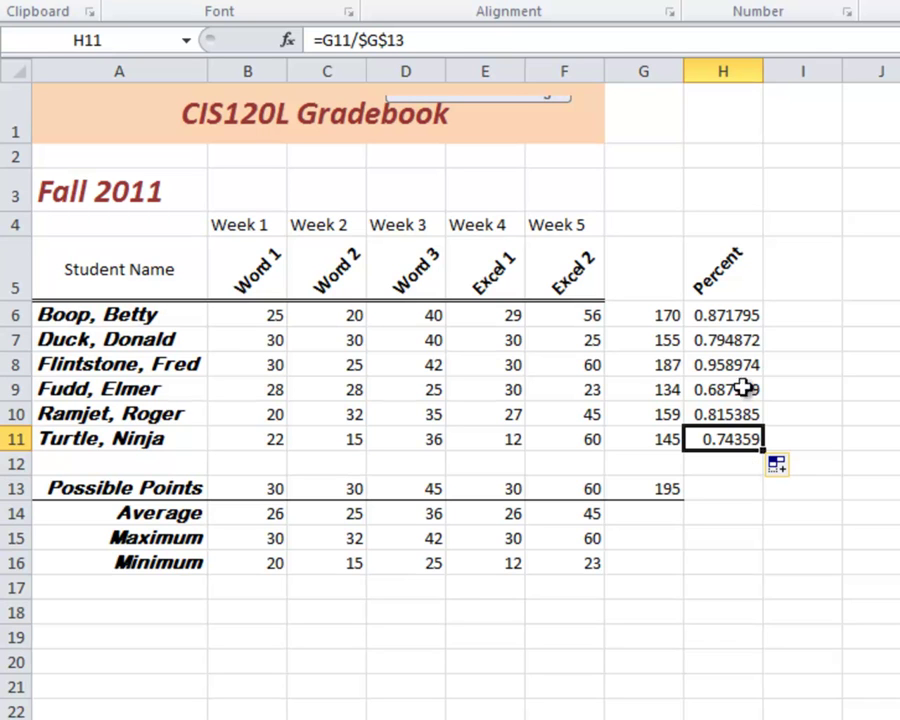
Format the Percent values in H6:H11 as percentages with one decimal place
left_click(727, 313)
left_click_drag(727, 313, 727, 438)
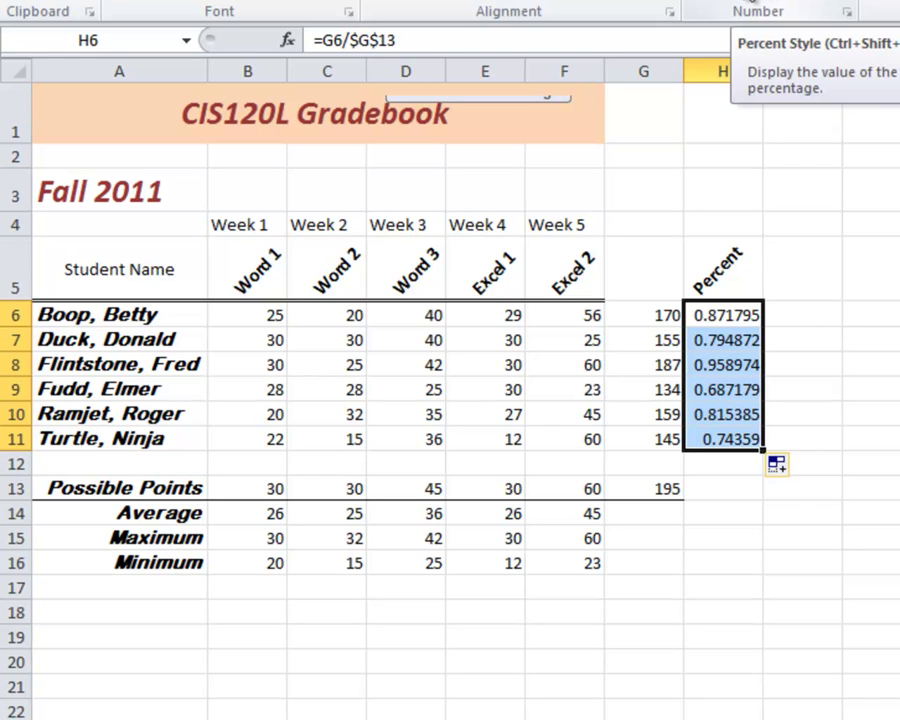
left_click(746, 2)
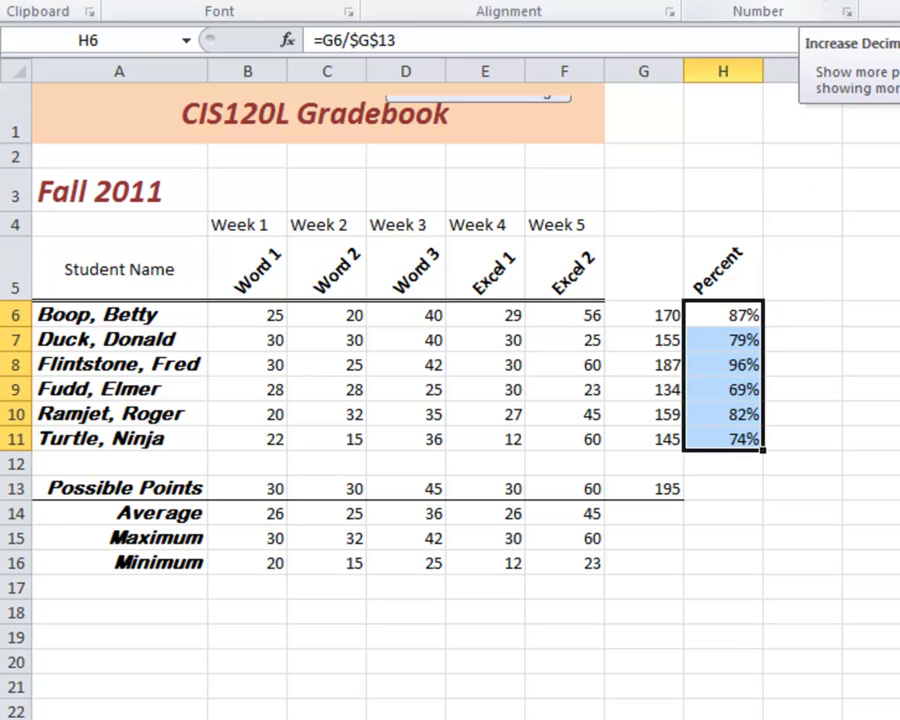
left_click(800, 2)
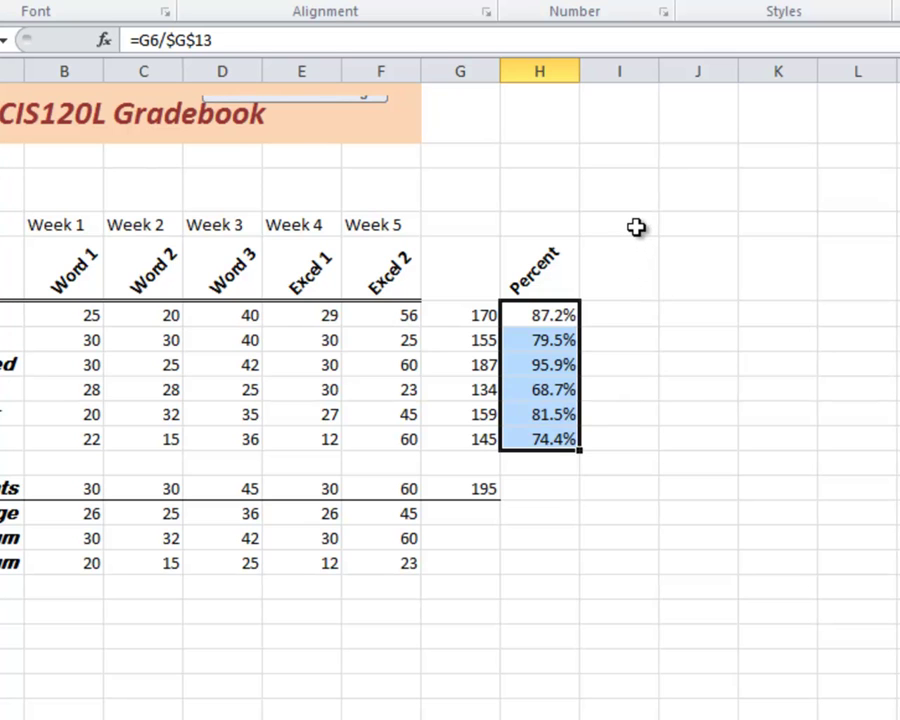
Enter 10% in cell I4 and the column heading Increase beneath it in I5
left_click(636, 228)
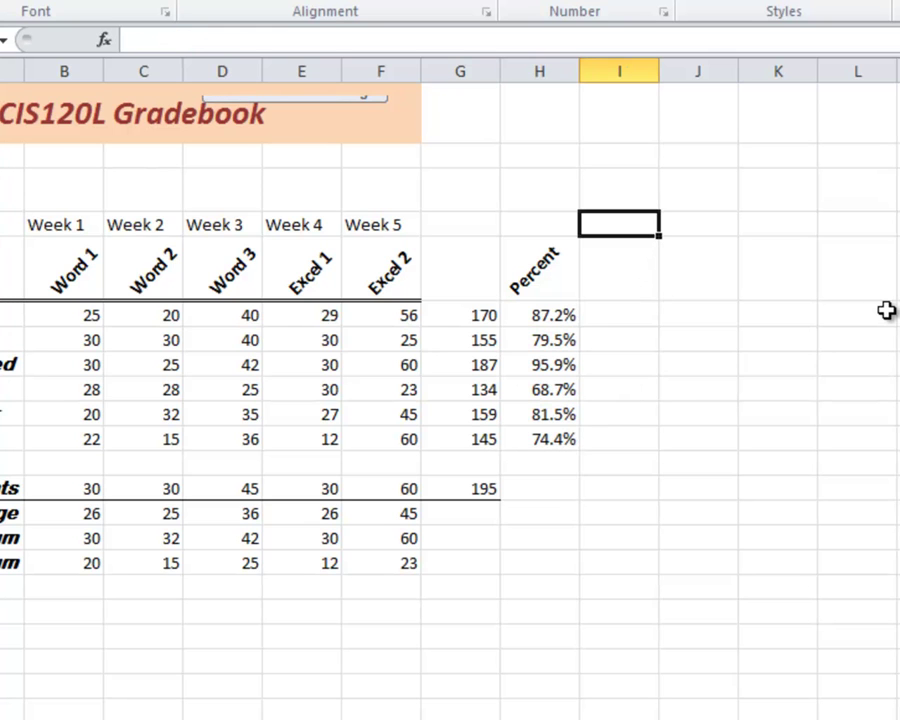
type("10")
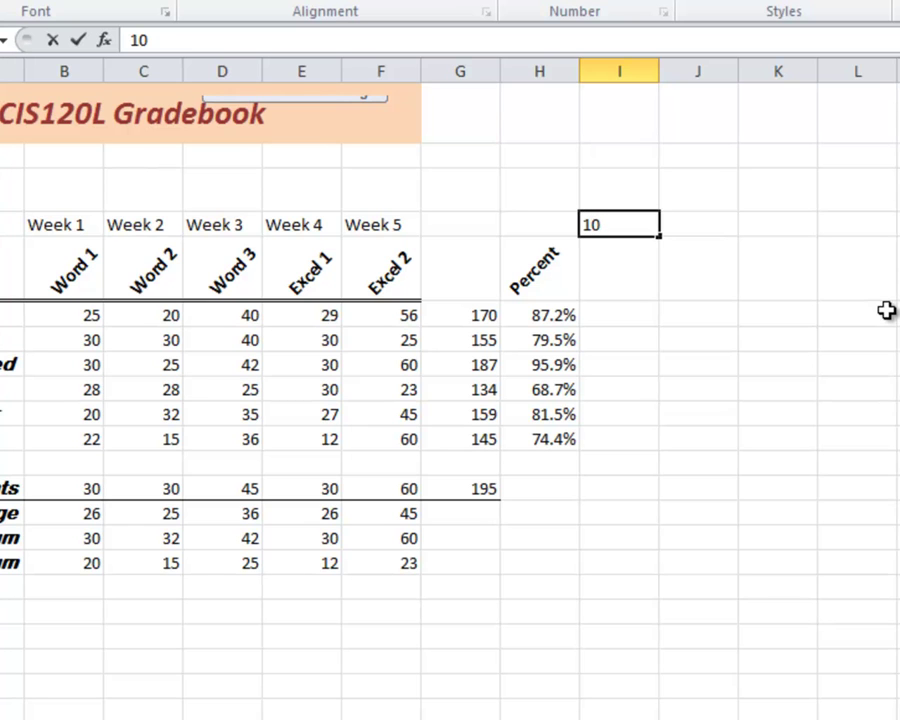
type("%")
key("Return")
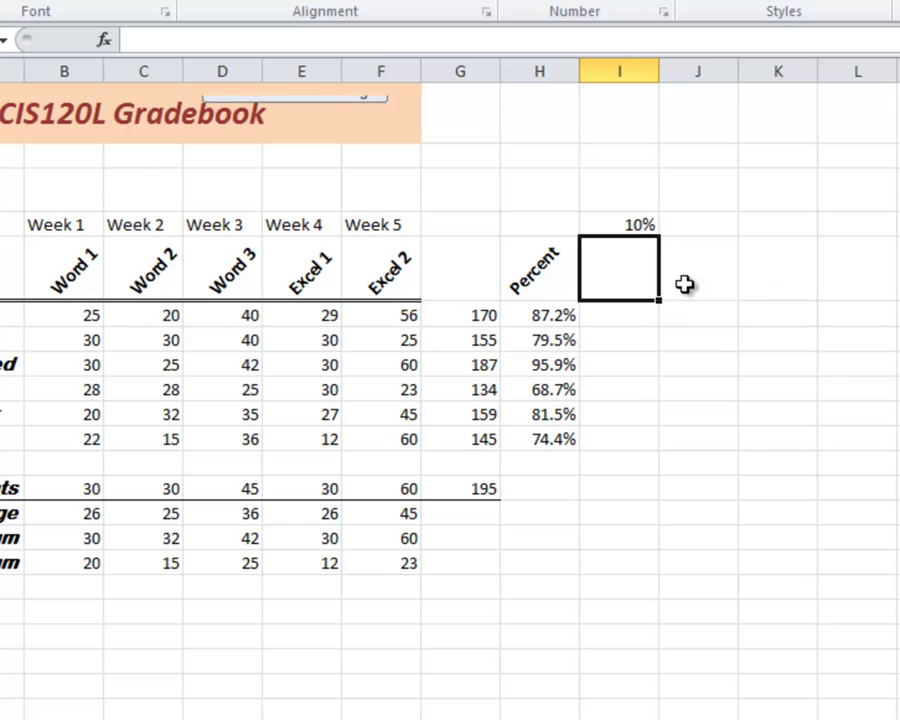
left_click(632, 225)
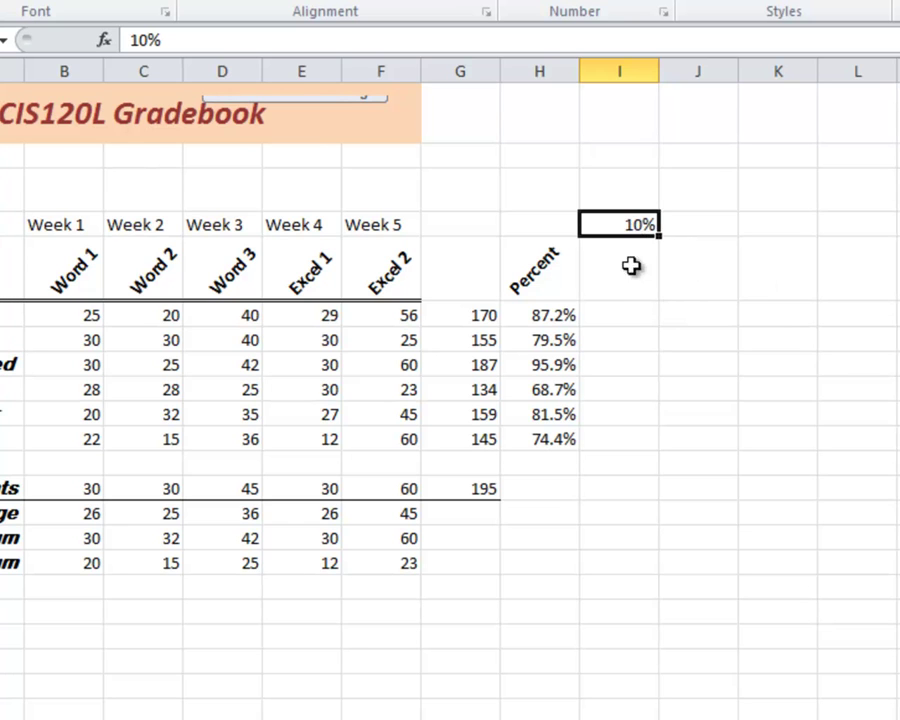
left_click(632, 316)
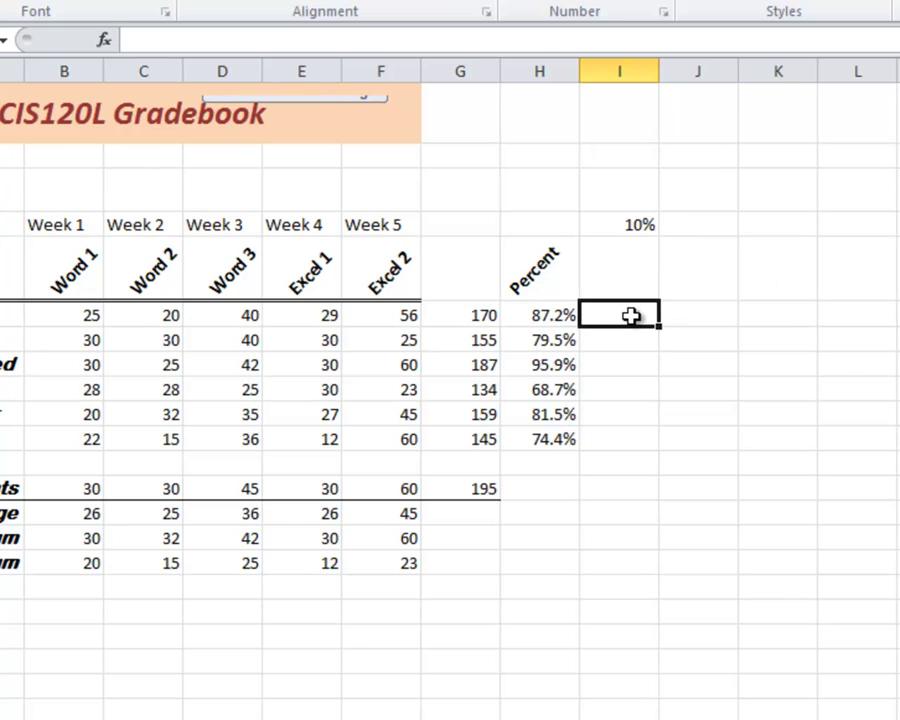
left_click(615, 272)
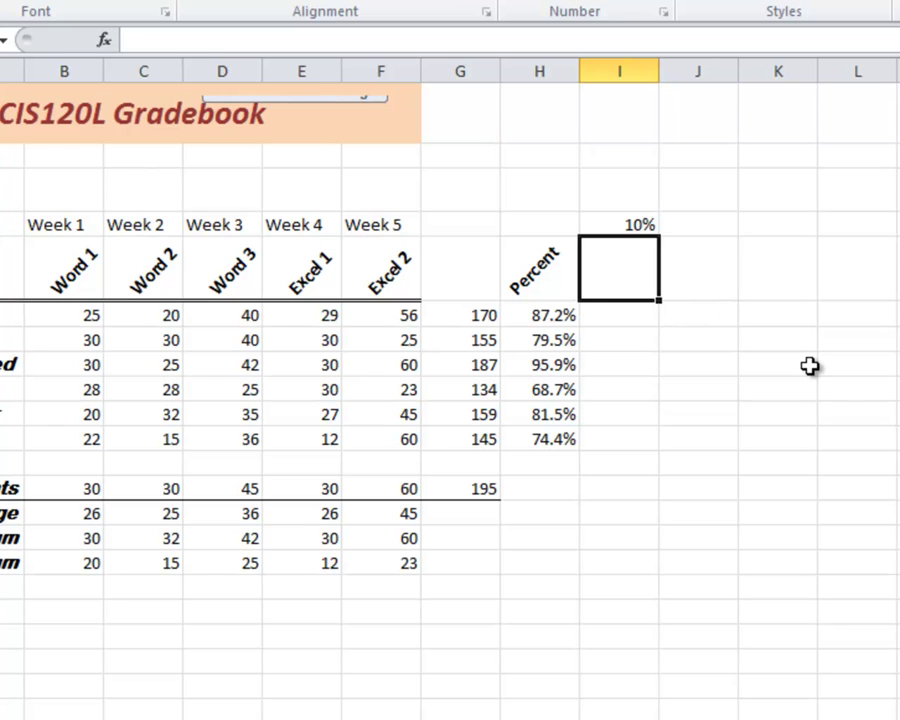
type("Increase")
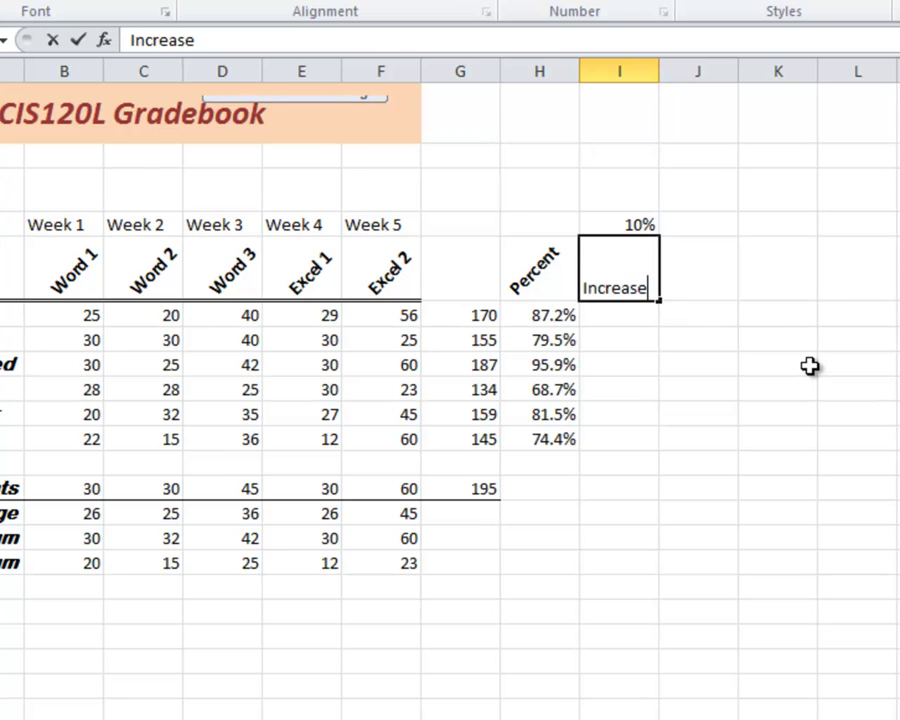
key("Return")
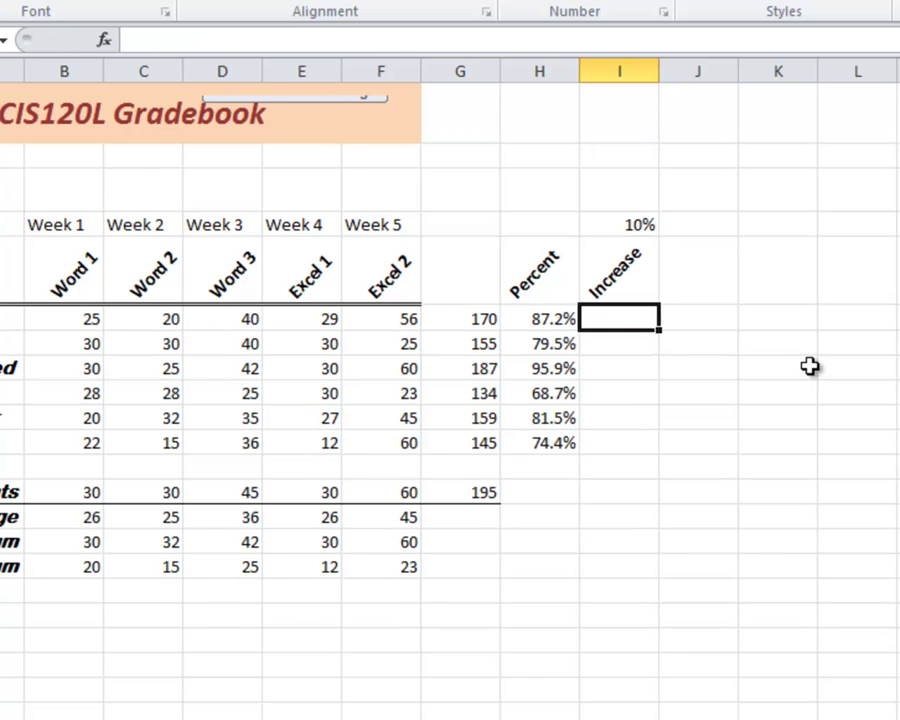
Enter the formula =H6+H6*$I$4 in I6 to raise the first student's percent by the rate in I4
left_click(620, 227)
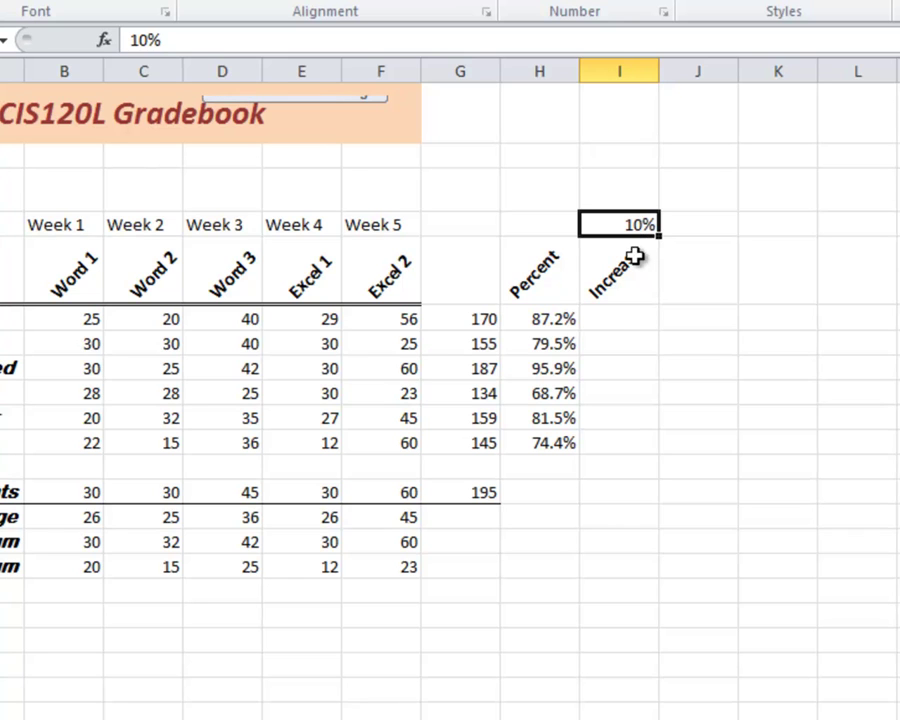
left_click(633, 315)
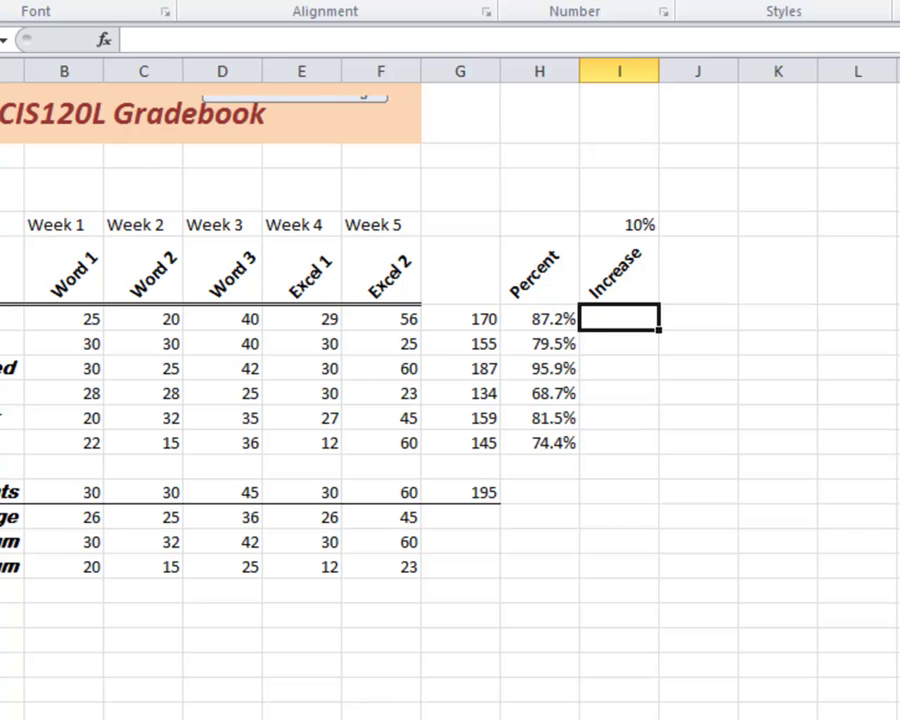
type("=")
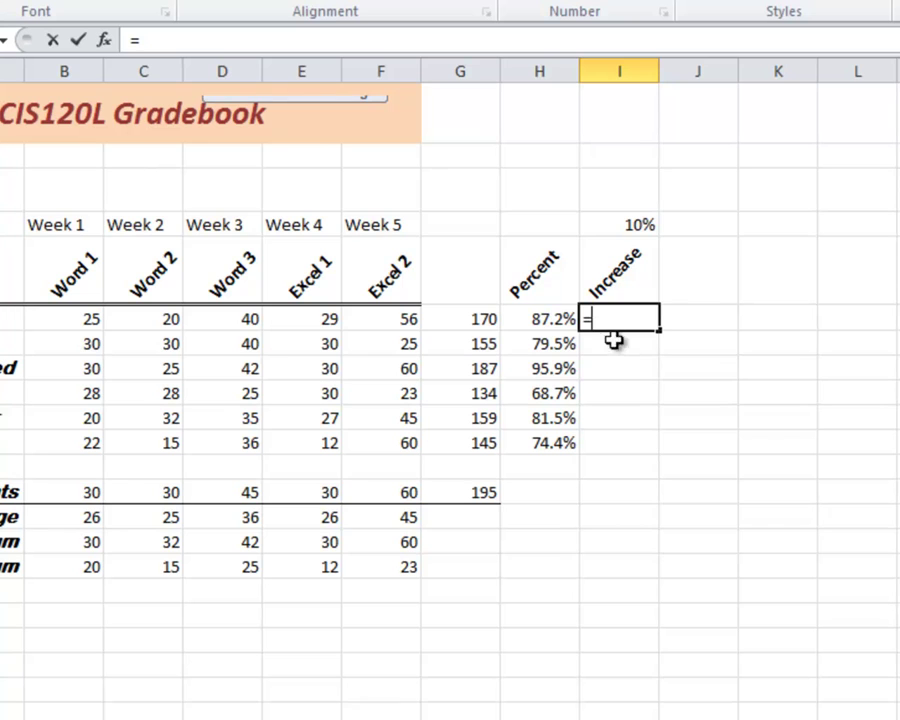
left_click(556, 318)
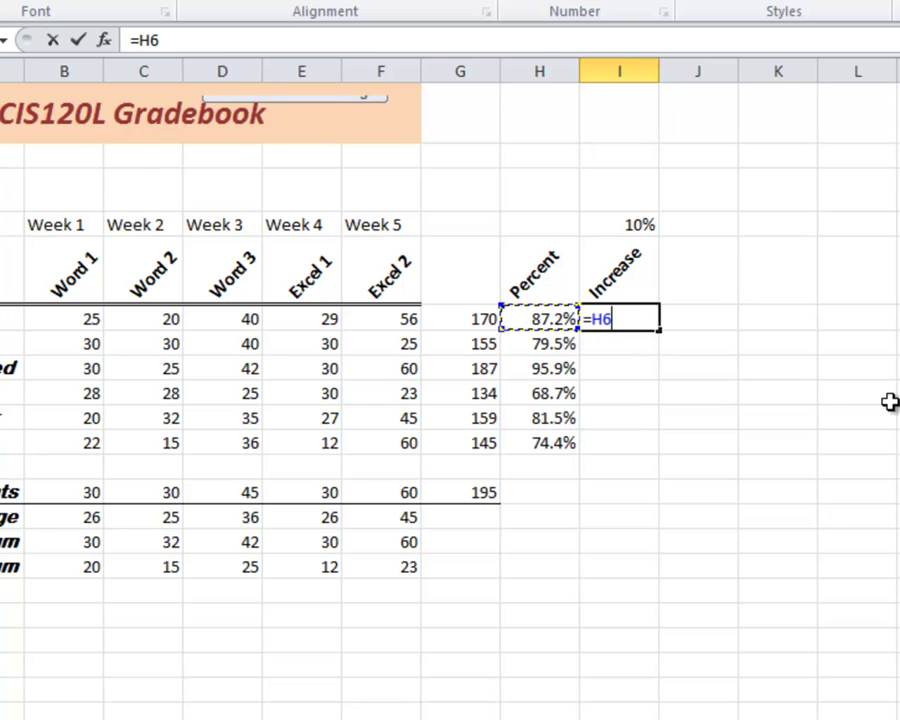
type("+")
left_click(546, 318)
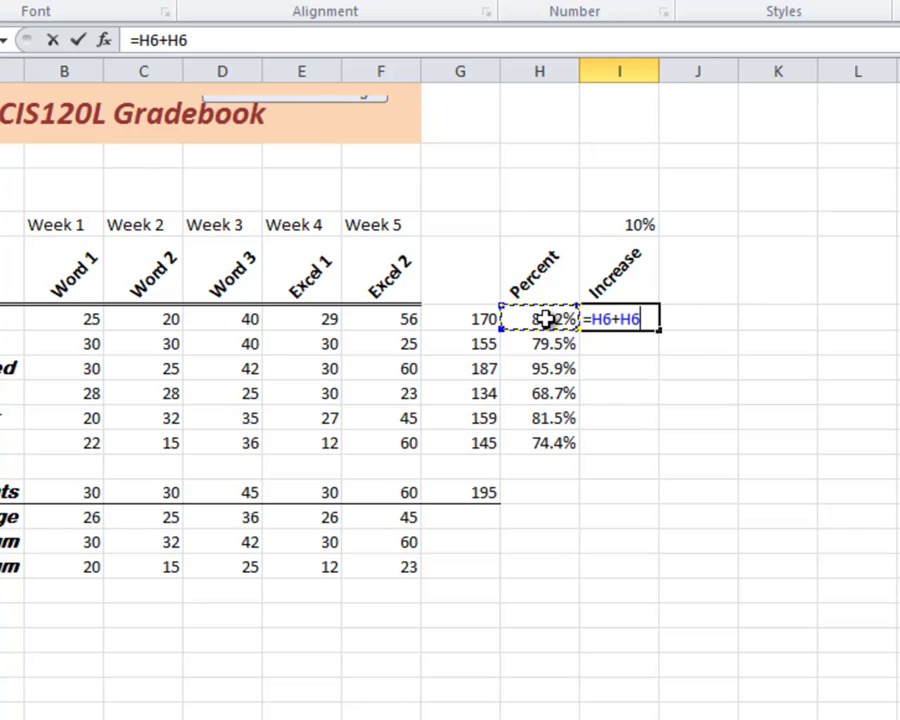
type("*")
left_click(609, 222)
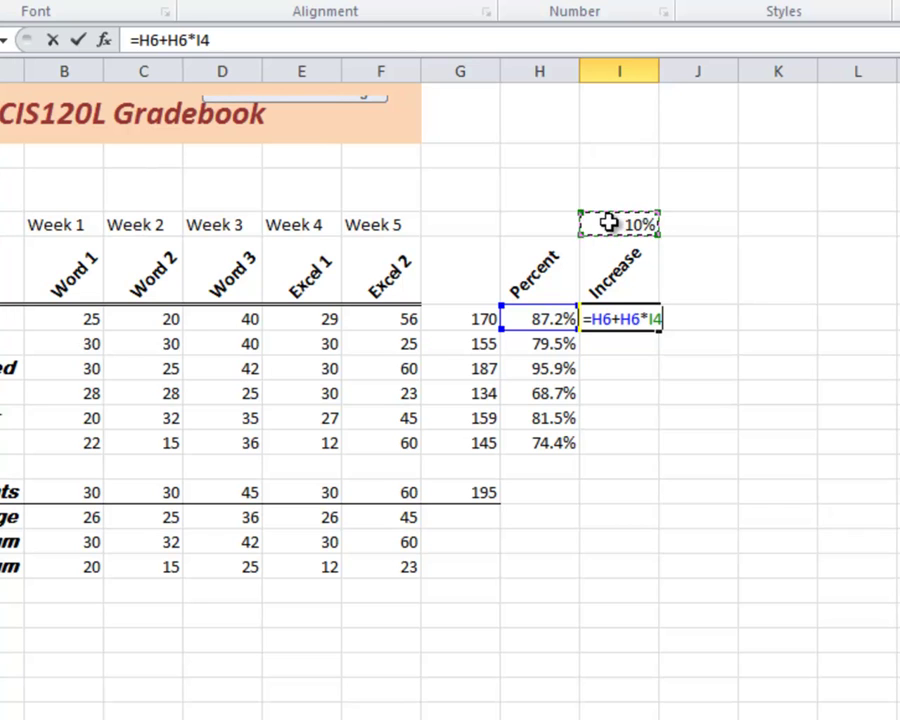
key("F4")
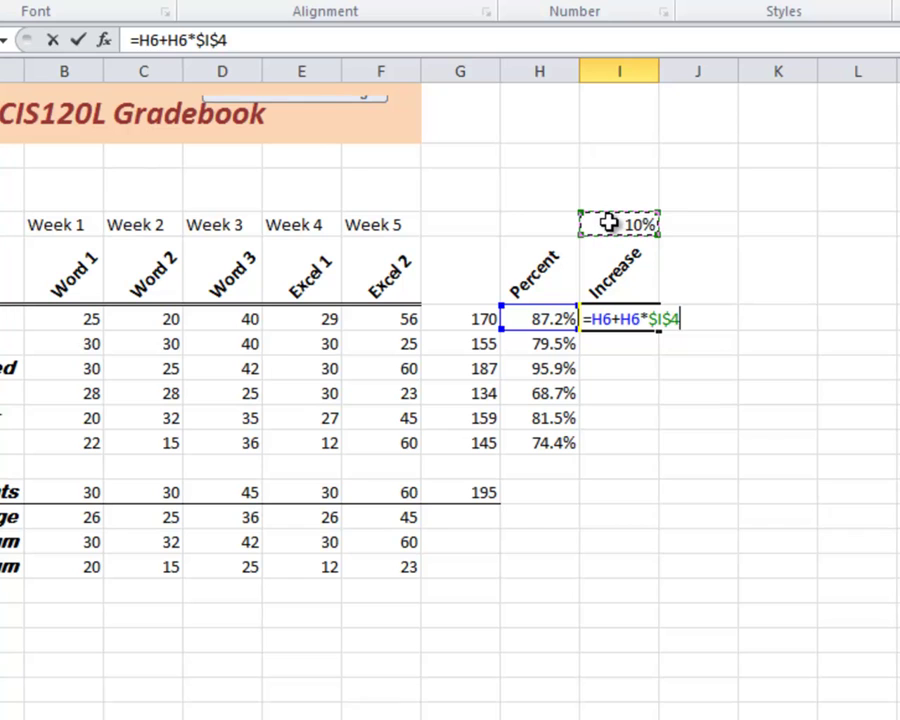
key("Return")
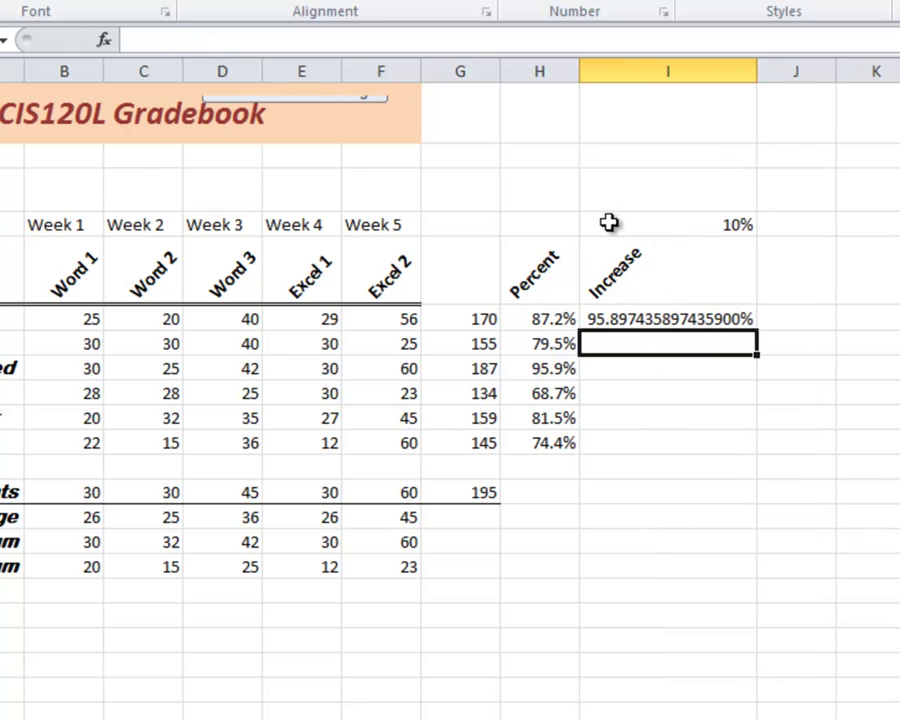
Reduce the increased percentage in I6 to one decimal place
left_click(697, 319)
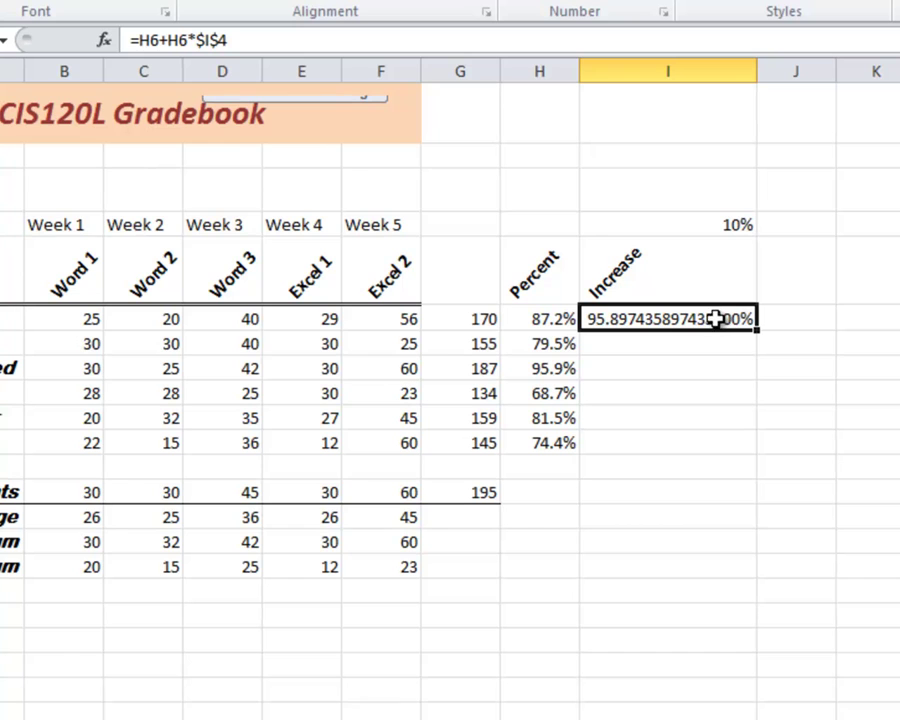
left_click(662, 3)
left_click(662, 3)
left_click(662, 3)
left_click(662, 3)
left_click(662, 3)
left_click(662, 3)
left_click(662, 3)
left_click(662, 3)
left_click(662, 3)
left_click(662, 3)
left_click(662, 3)
left_click(662, 3)
left_click(662, 3)
left_click(662, 3)
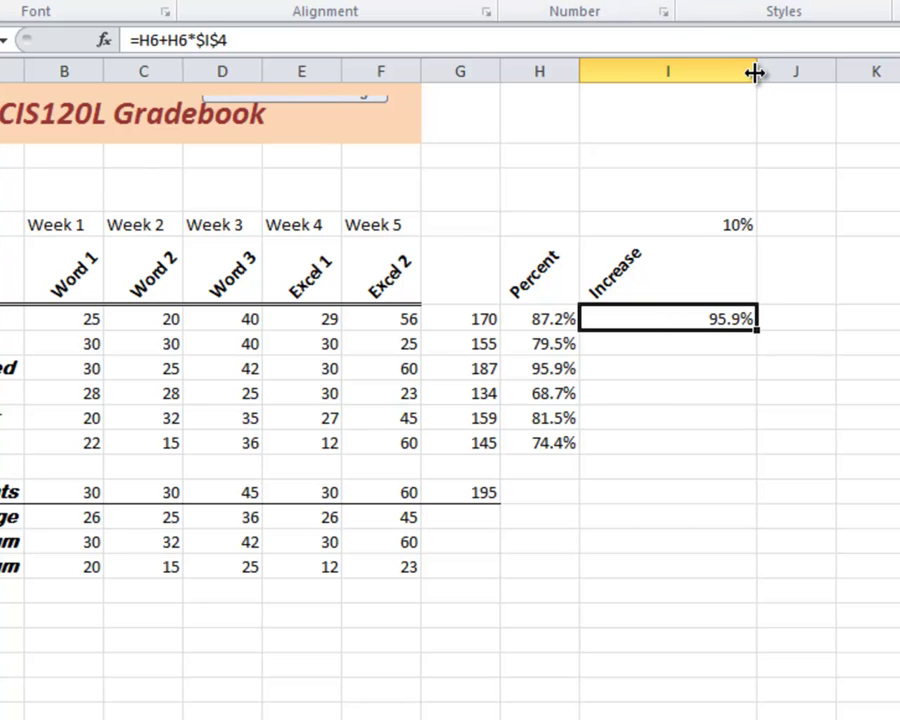
Narrow column I and fill the increase formula from I6 down through I11
left_click_drag(755, 72, 670, 76)
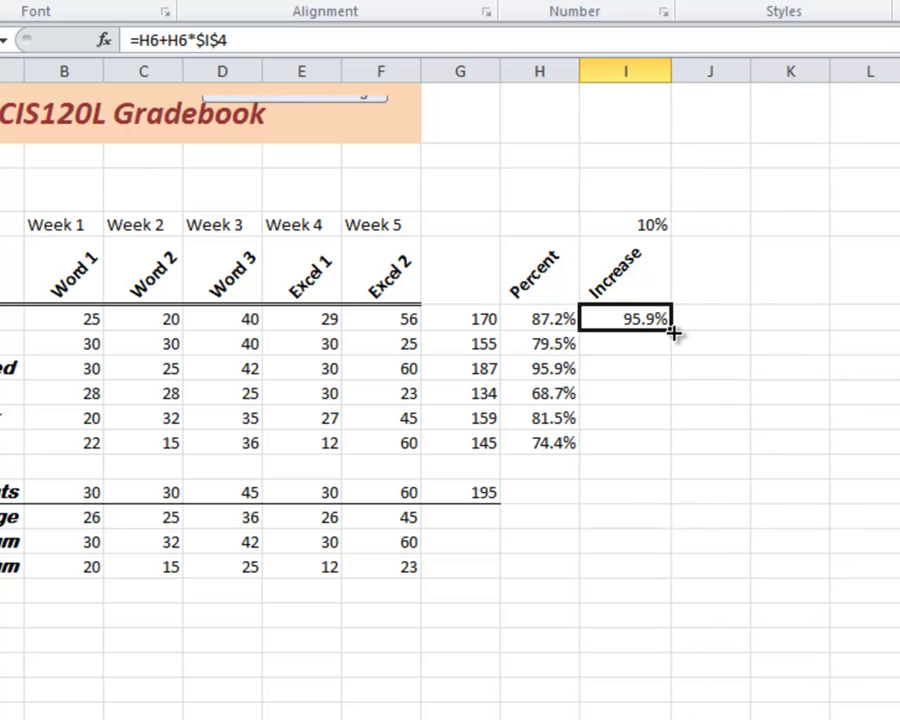
left_click_drag(672, 330, 668, 448)
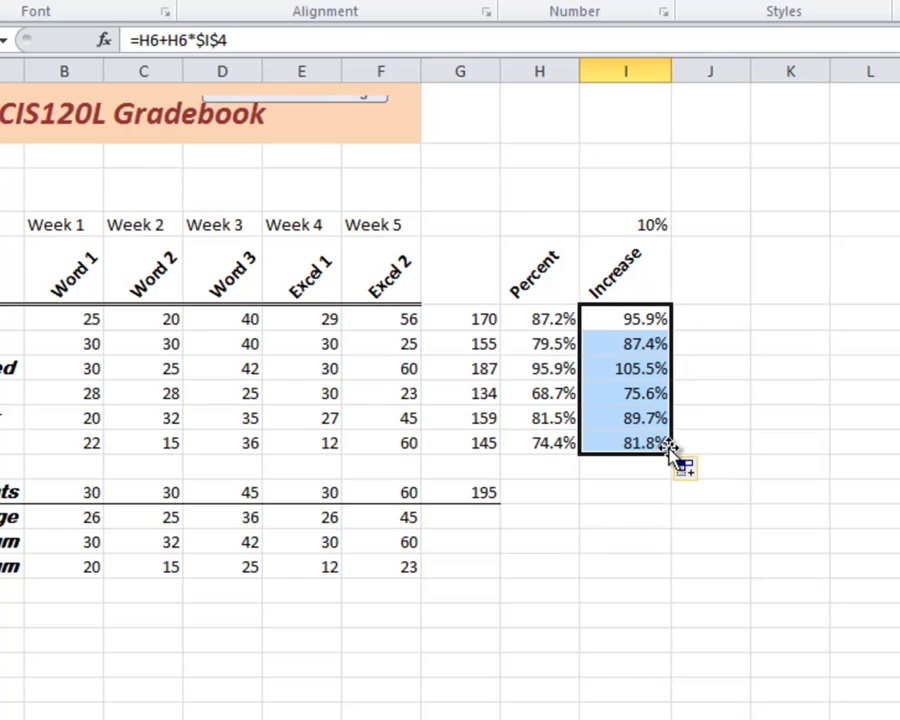
left_click(627, 483)
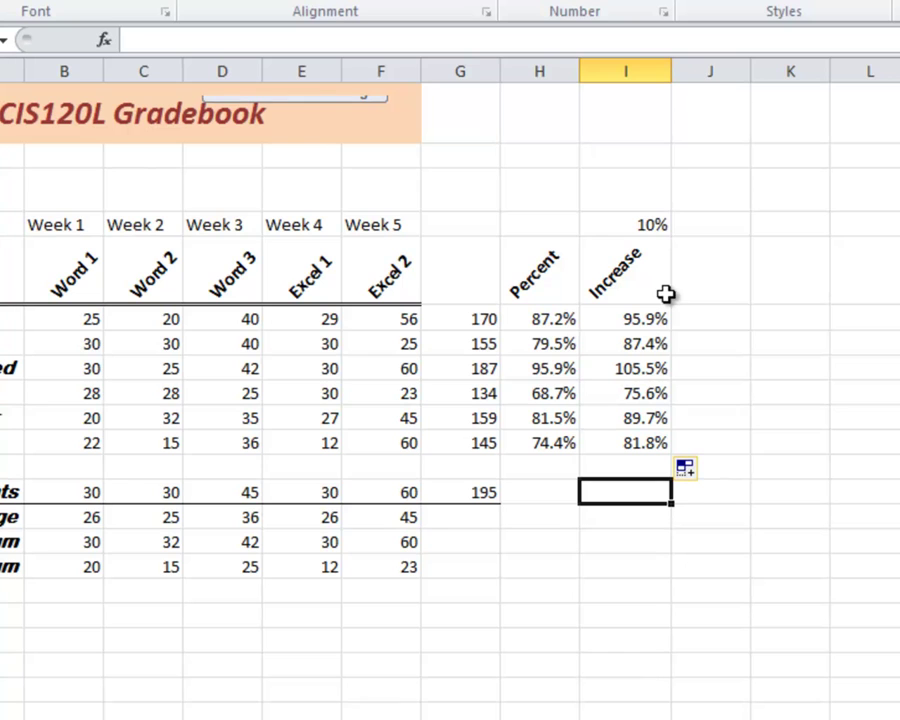
Change the increase rate in cell I4 to 4%
left_click(647, 226)
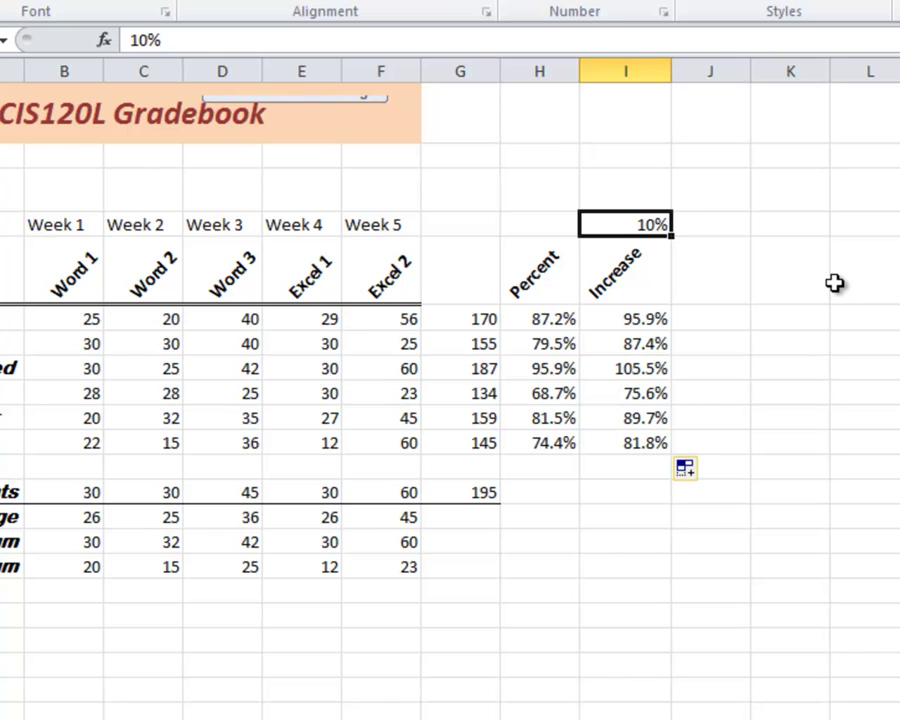
type("4")
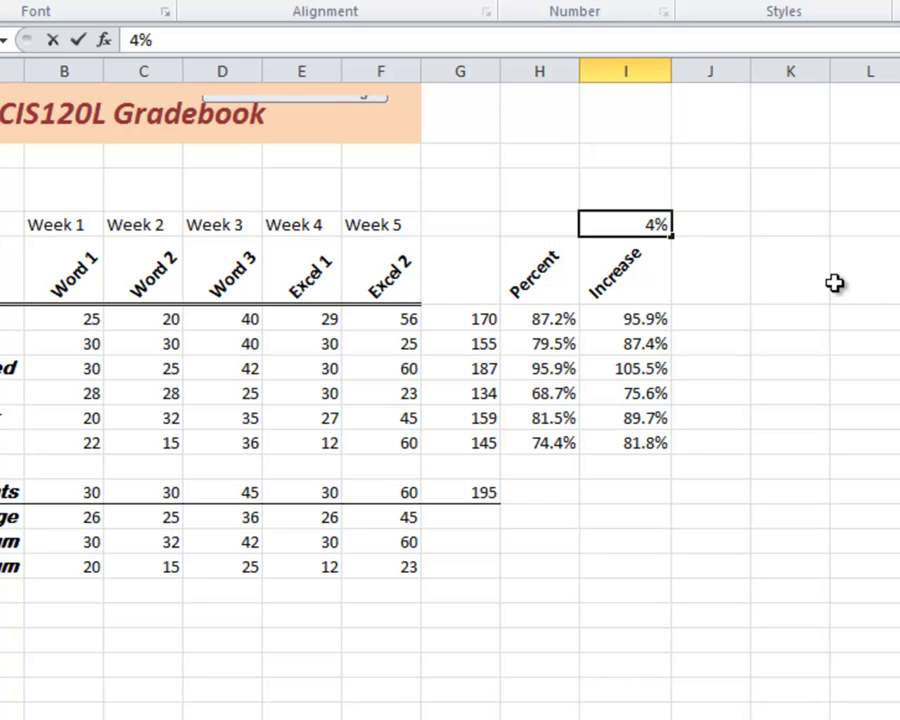
key("Return")
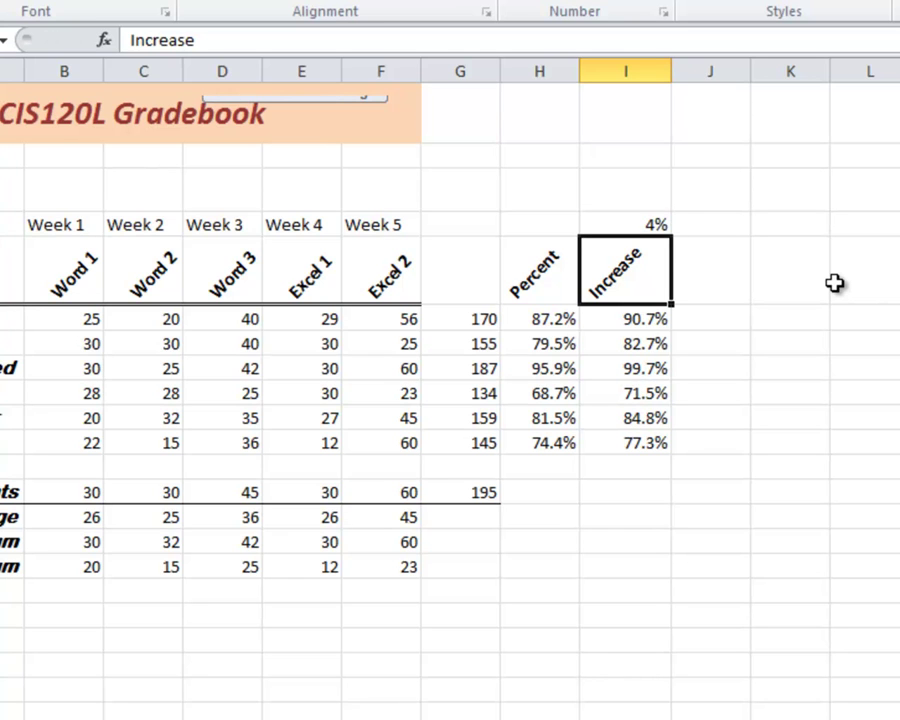